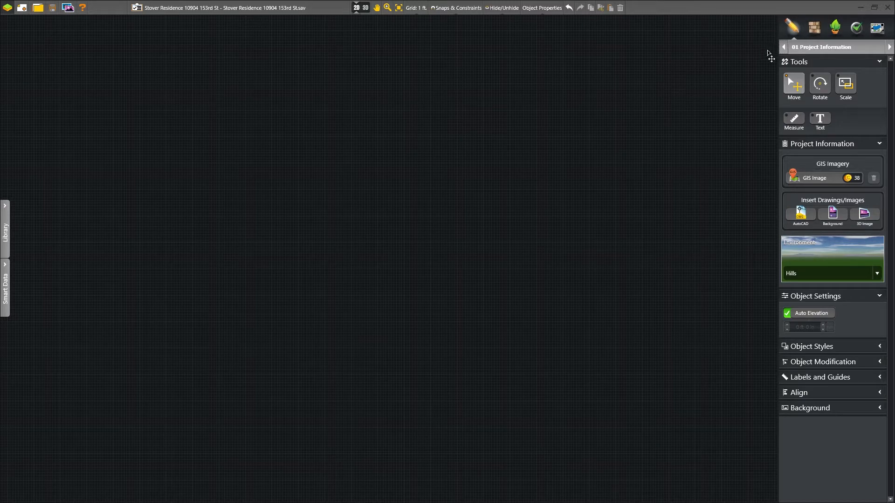
# Step: Look up the property's address in GIS Search and download its aerial image, parcel line and angle images
pyautogui.click(889, 47)
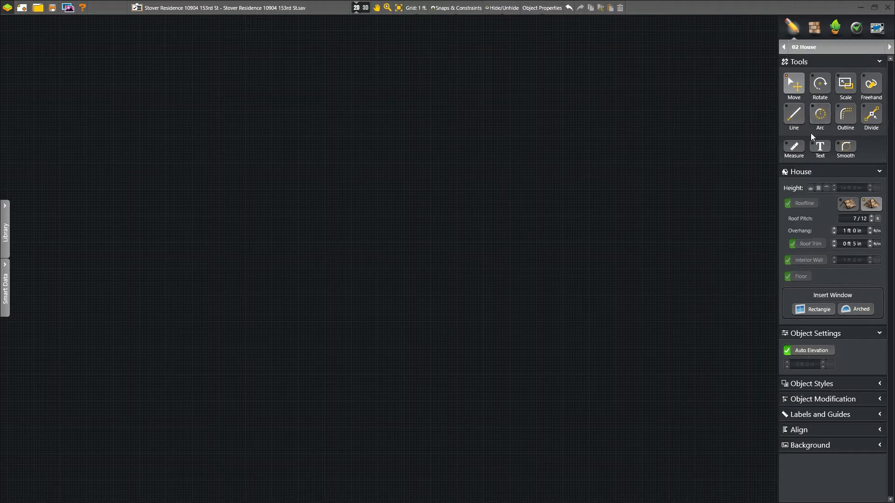
pyautogui.click(784, 48)
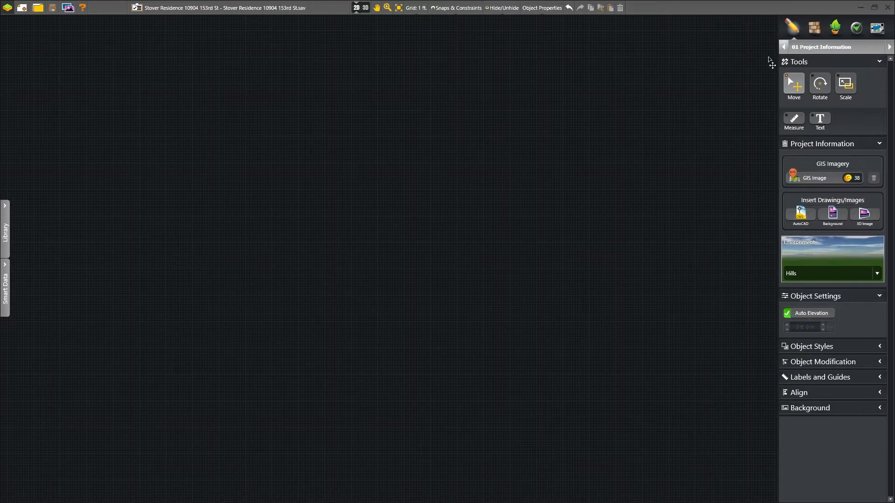
pyautogui.click(792, 178)
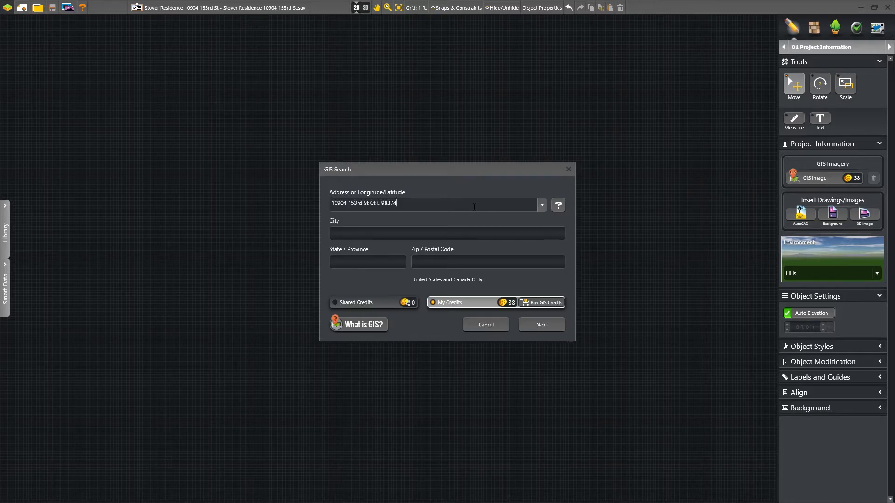
pyautogui.click(542, 326)
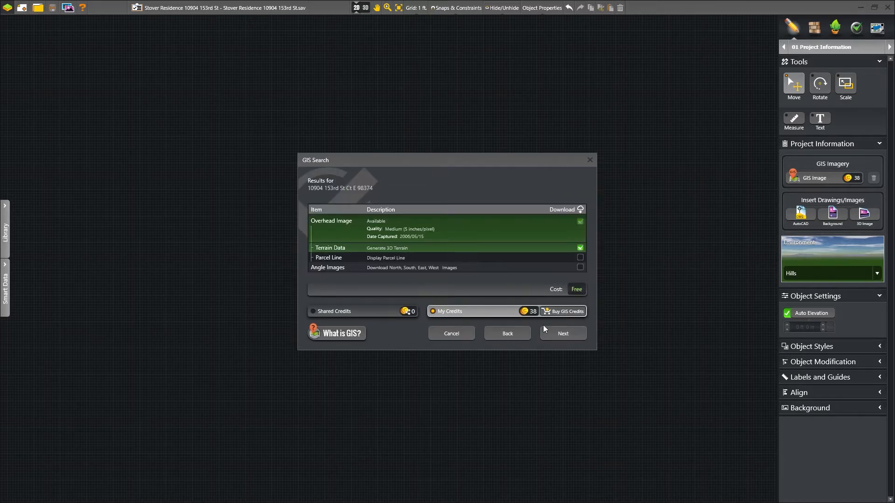
pyautogui.click(581, 258)
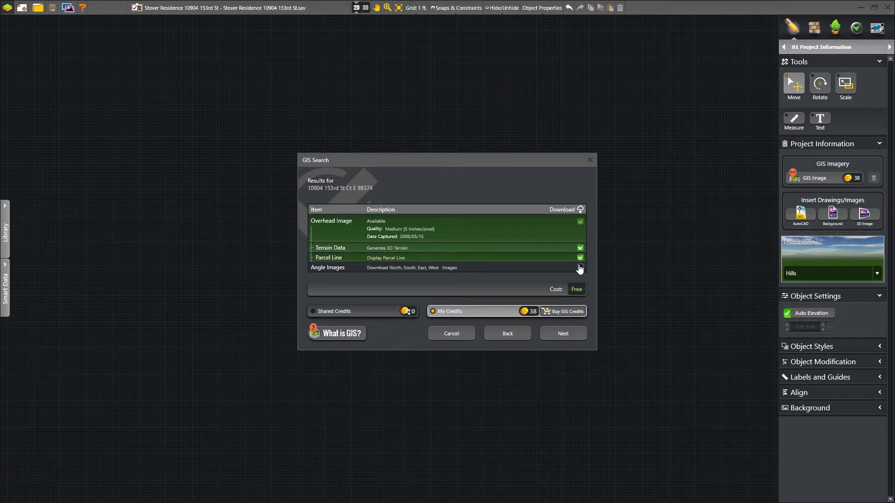
pyautogui.click(580, 268)
pyautogui.click(578, 332)
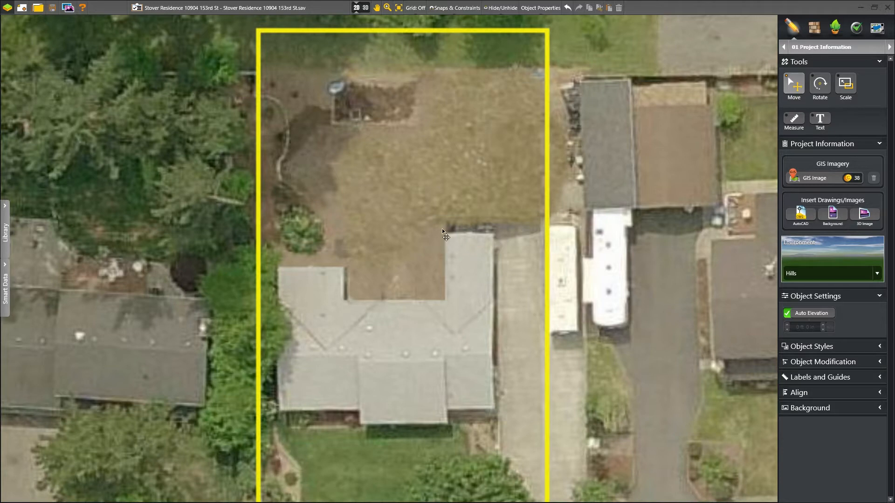
# Step: Start the house outline with straight walls around the right wing: 15' top, 14' bottom, 26' bump-out wall
pyautogui.click(889, 46)
pyautogui.click(794, 114)
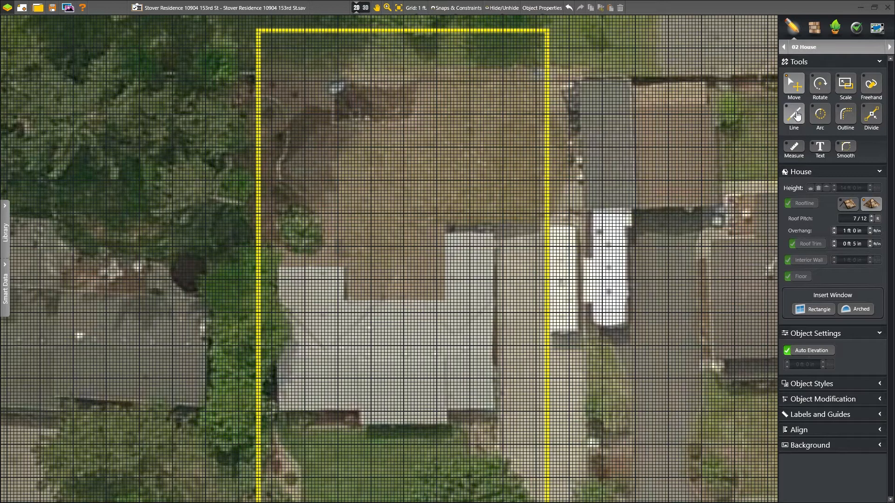
pyautogui.scroll(2, 408, 291)
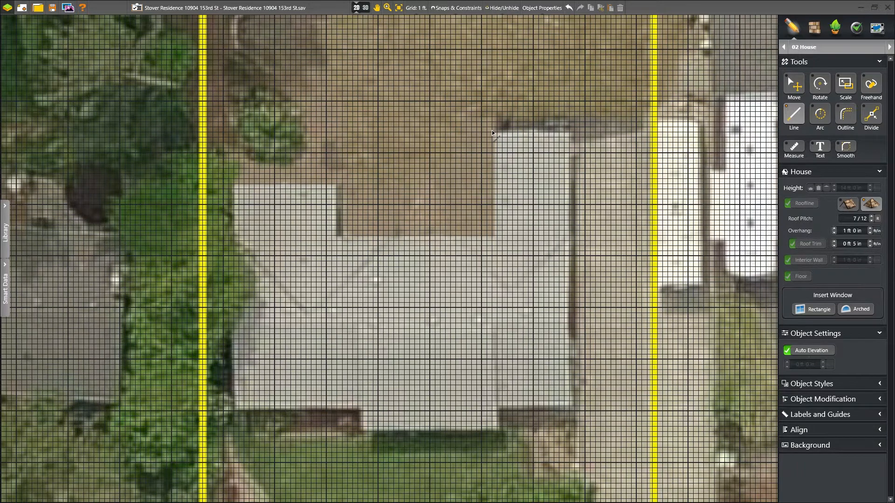
pyautogui.click(492, 132)
pyautogui.click(570, 132)
pyautogui.click(570, 406)
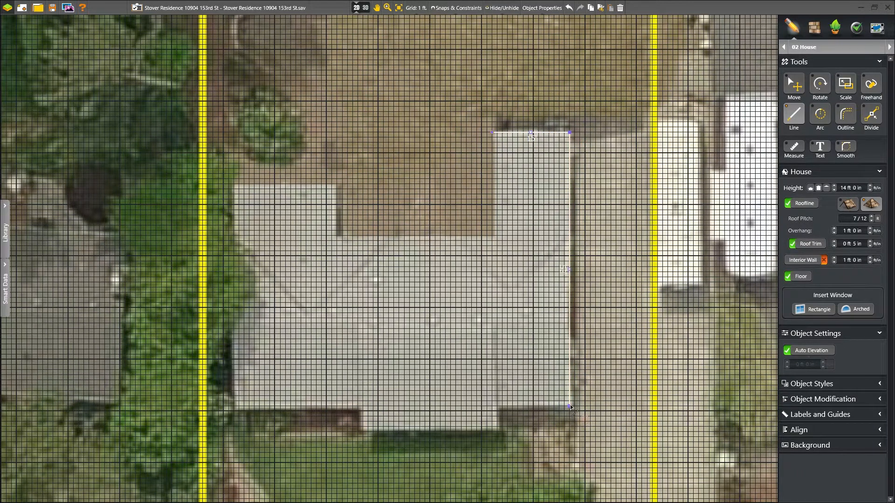
pyautogui.click(497, 406)
pyautogui.click(496, 432)
pyautogui.click(362, 432)
# Step: Continue the outline with 5', 25', 44', 20', 11' and 30' walls, closing it at the starting corner
pyautogui.click(363, 412)
pyautogui.click(233, 411)
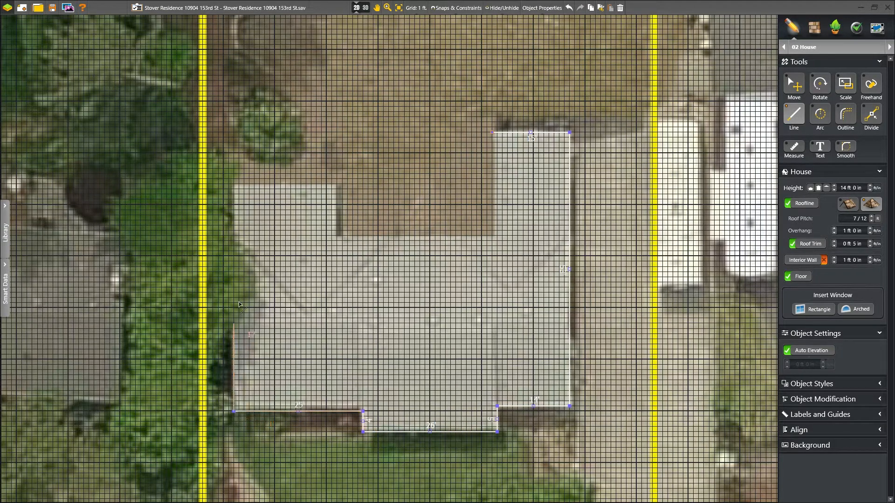
pyautogui.click(233, 185)
pyautogui.click(337, 184)
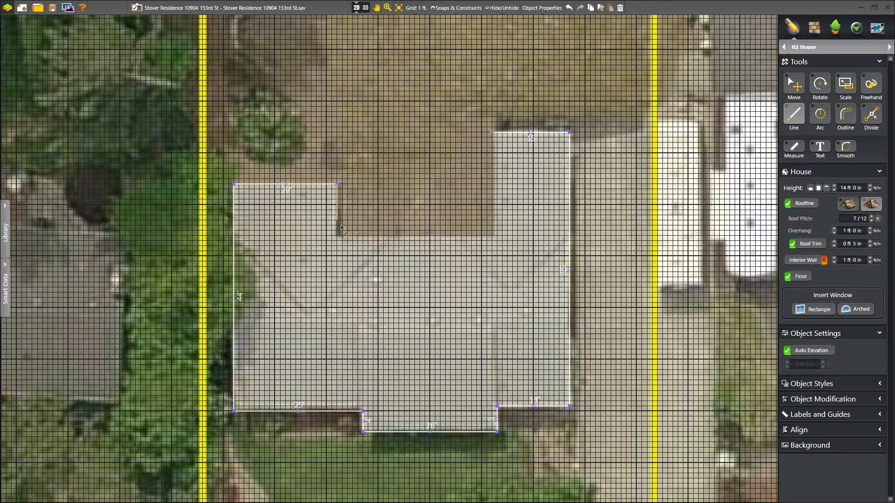
pyautogui.click(337, 236)
pyautogui.click(492, 237)
pyautogui.click(493, 134)
pyautogui.click(792, 86)
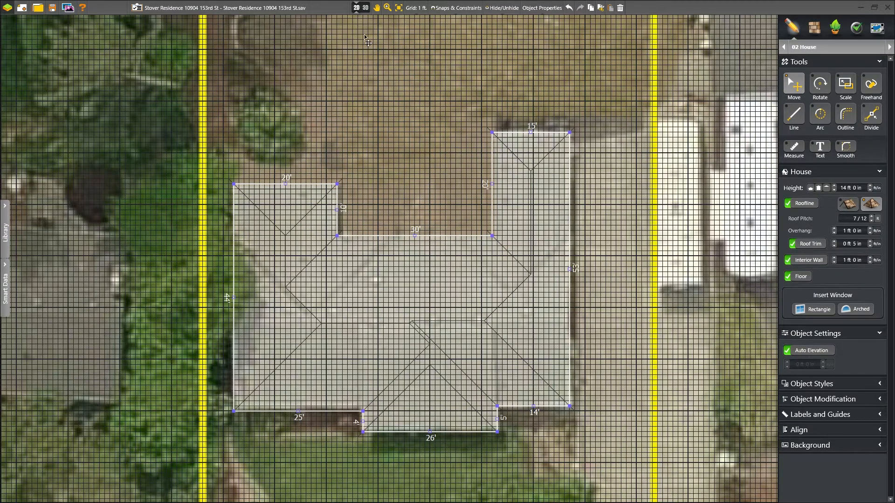
# Step: In 3D, place three 4 ft 6 in by 3 ft 6 in rectangular windows on the left wing wall
pyautogui.click(360, 8)
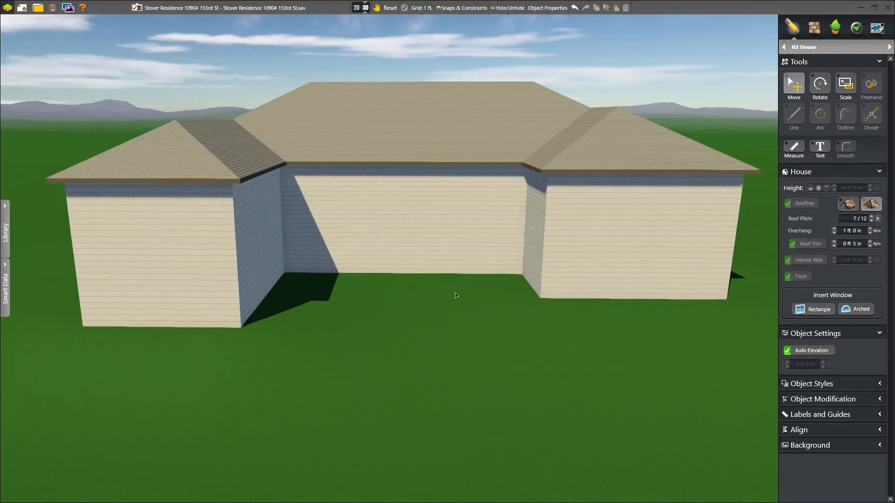
pyautogui.click(806, 310)
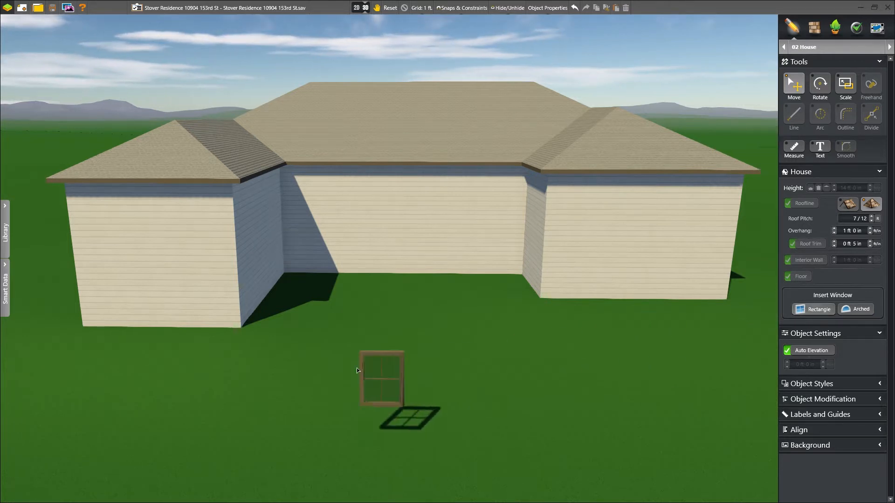
pyautogui.click(114, 295)
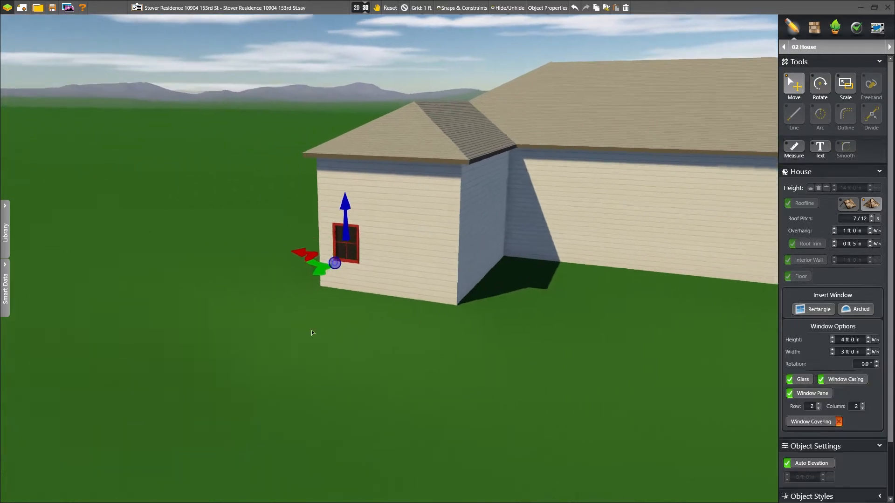
pyautogui.click(867, 337)
pyautogui.click(867, 338)
pyautogui.click(867, 338)
pyautogui.click(867, 338)
pyautogui.click(867, 337)
pyautogui.click(868, 338)
pyautogui.click(867, 350)
pyautogui.click(867, 349)
pyautogui.click(868, 349)
pyautogui.click(867, 349)
pyautogui.click(868, 350)
pyautogui.click(868, 349)
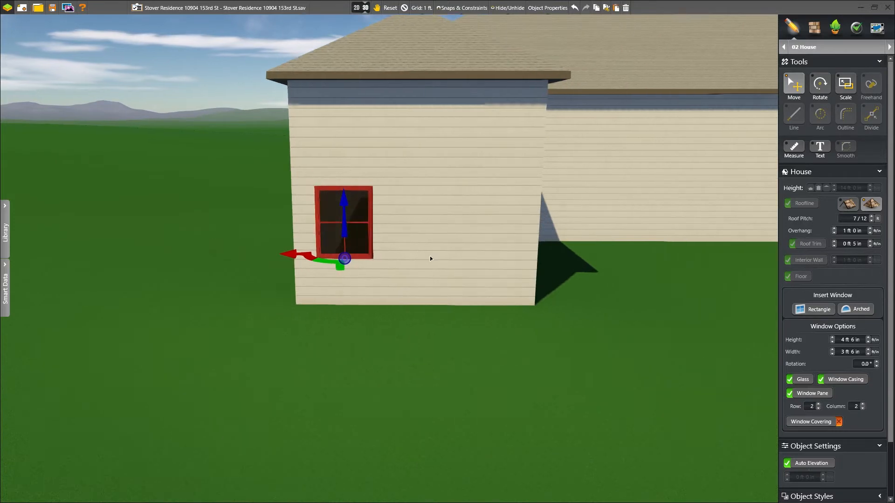
pyautogui.click(412, 257)
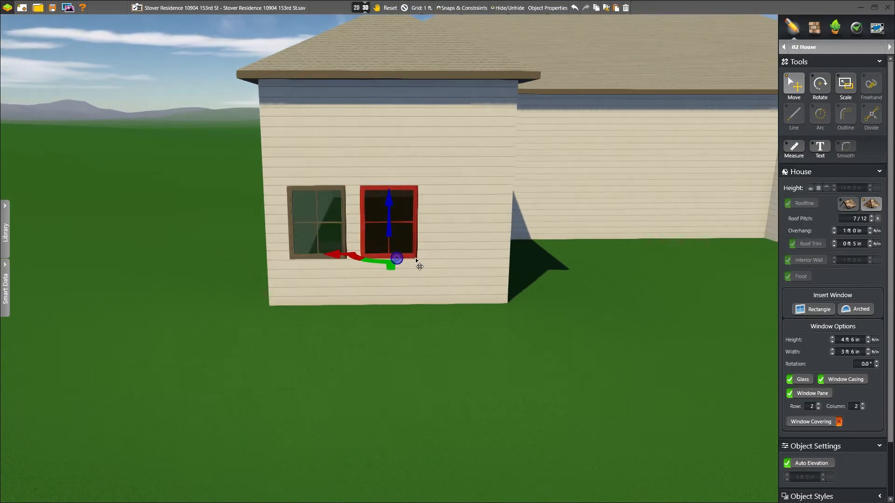
pyautogui.click(456, 261)
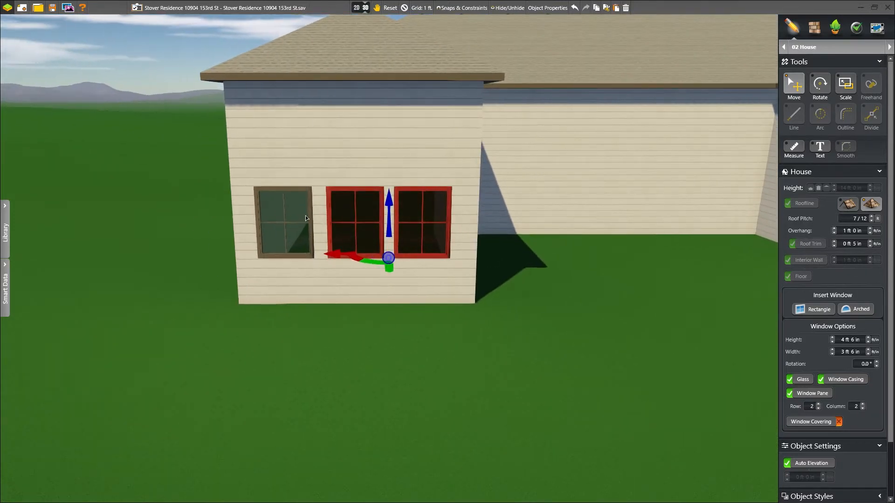
# Step: Copy the three windows onto the right wing wall and set their elevation to 1 ft
pyautogui.click(787, 463)
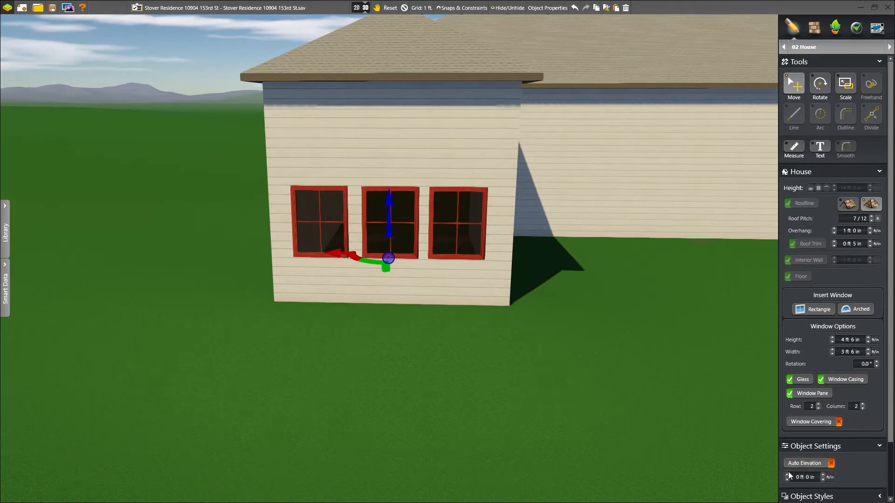
pyautogui.scroll(-1, 566, 290)
pyautogui.moveTo(554, 275); pyautogui.dragTo(243, 237, button='middle')
pyautogui.moveTo(501, 264); pyautogui.dragTo(544, 197)
pyautogui.press('space')
pyautogui.moveTo(465, 217); pyautogui.dragTo(478, 231, button='right')
pyautogui.click(787, 479)
pyautogui.click(786, 479)
pyautogui.moveTo(242, 278); pyautogui.dragTo(453, 286, button='middle')
pyautogui.scroll(-3, 453, 286)
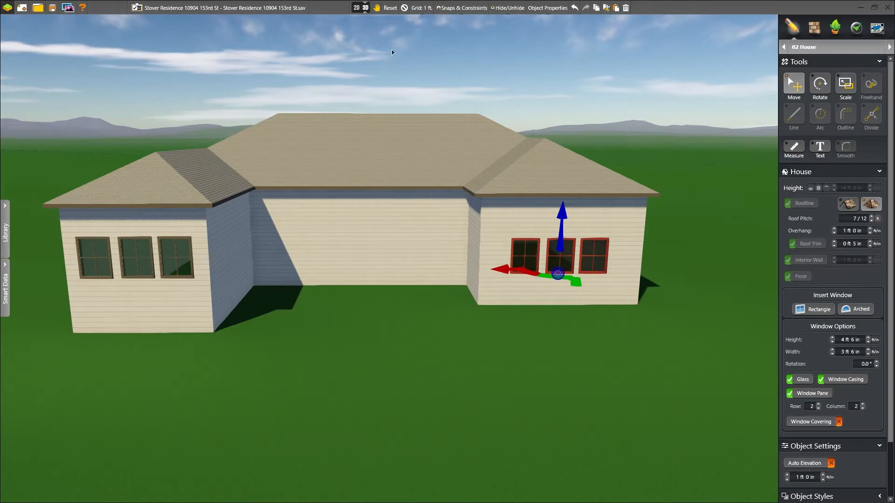
pyautogui.click(404, 8)
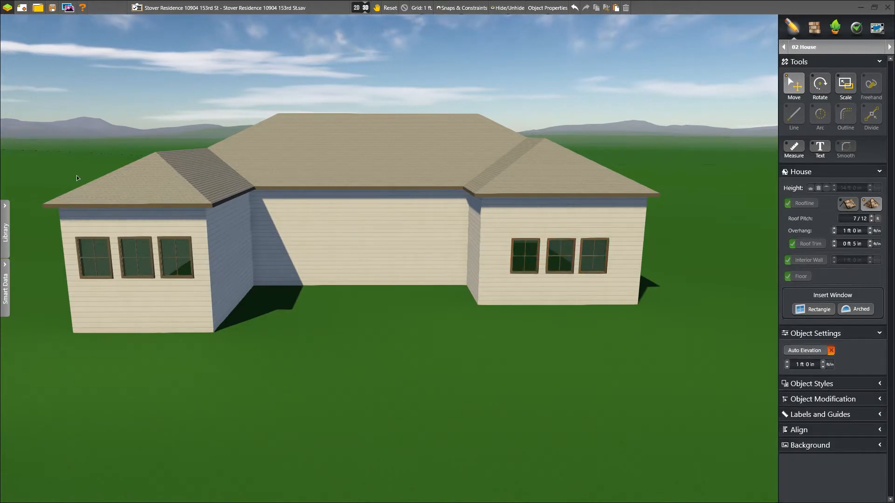
# Step: Add a French Style double door with panes to the back wall at 3 ft elevation
pyautogui.click(12, 210)
pyautogui.click(28, 79)
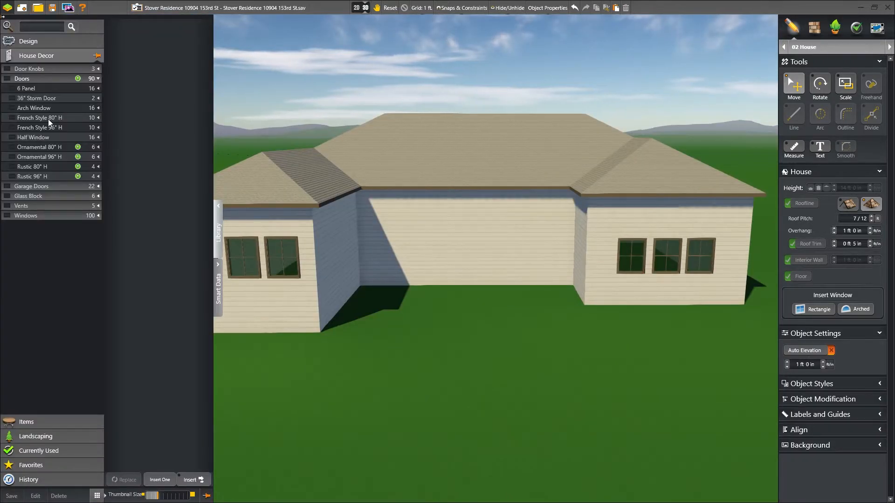
pyautogui.click(49, 119)
pyautogui.click(188, 65)
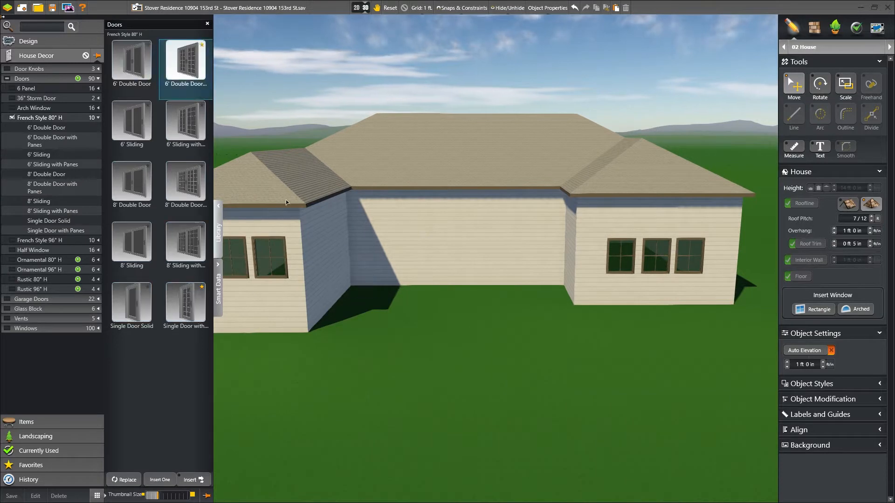
pyautogui.click(404, 285)
pyautogui.moveTo(404, 285); pyautogui.dragTo(451, 273, button='right')
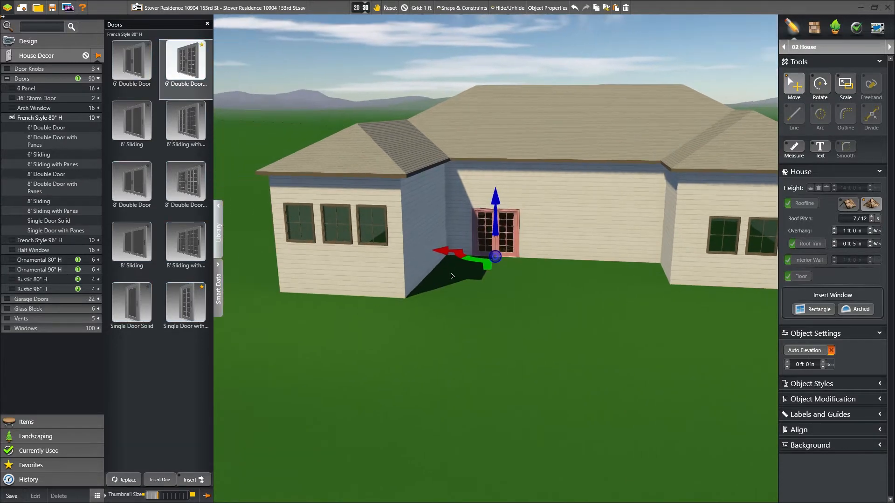
pyautogui.click(787, 362)
pyautogui.click(787, 362)
pyautogui.click(787, 362)
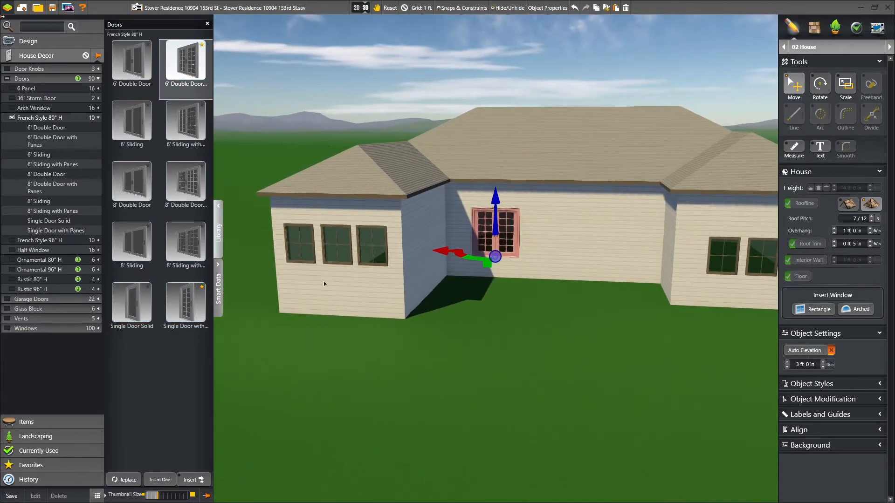
# Step: Add a French Style single door with panes to the house at 1 ft elevation
pyautogui.click(204, 307)
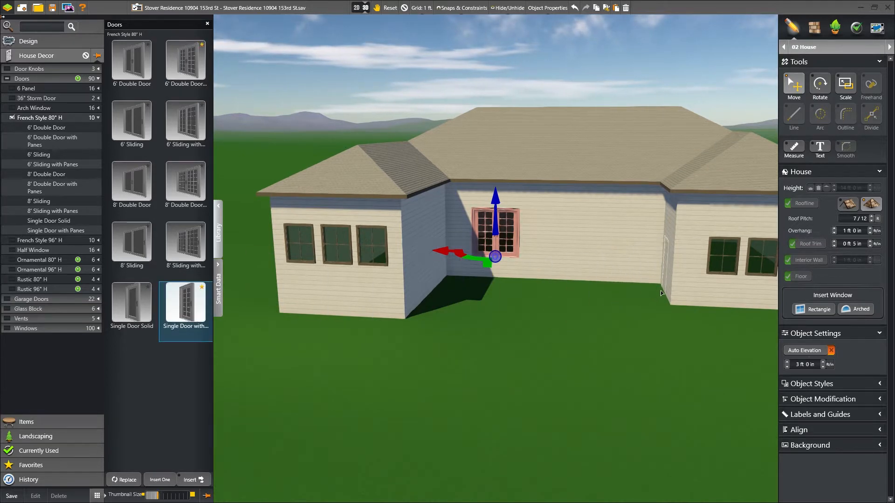
pyautogui.click(661, 291)
pyautogui.click(787, 362)
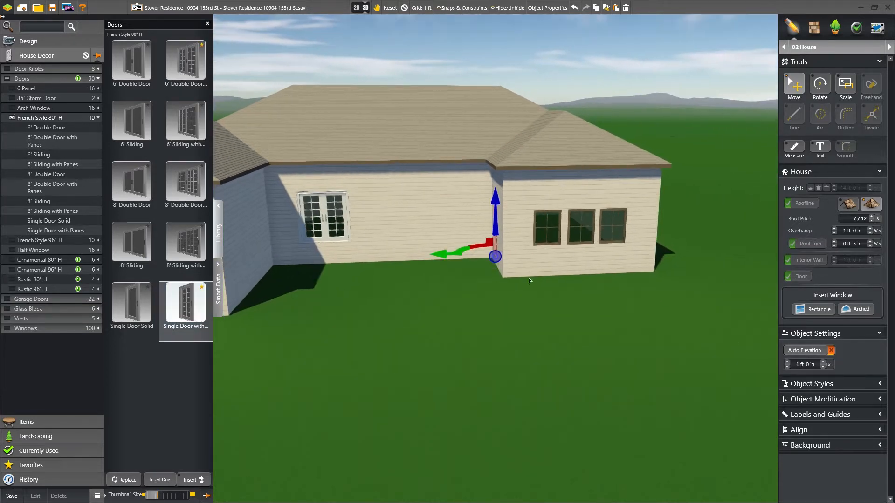
pyautogui.click(218, 205)
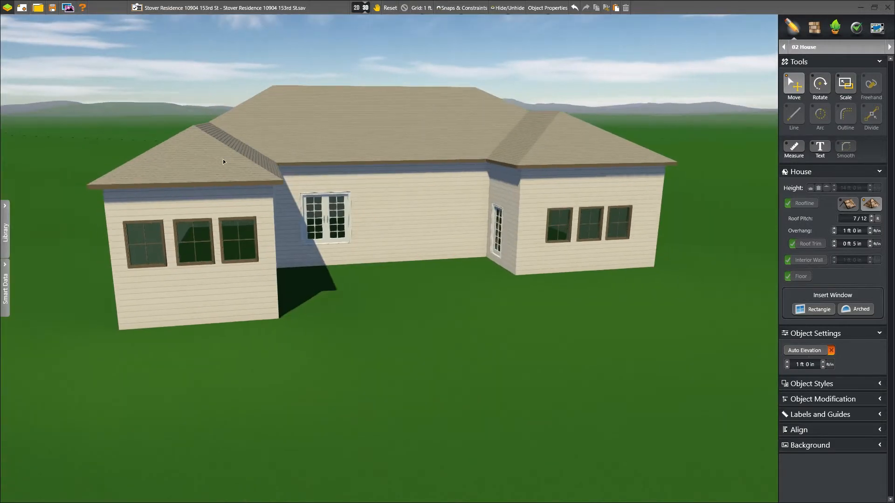
# Step: Review the house's hipped roof settings, then deselect and tilt the view down onto the house
pyautogui.click(222, 179)
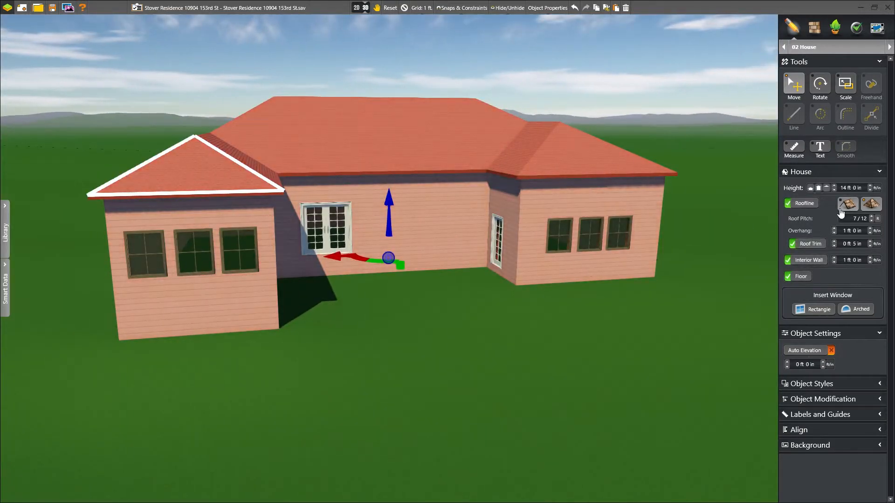
pyautogui.click(404, 8)
pyautogui.moveTo(376, 122); pyautogui.dragTo(376, 164, button='middle')
pyautogui.scroll(-2, 375, 165)
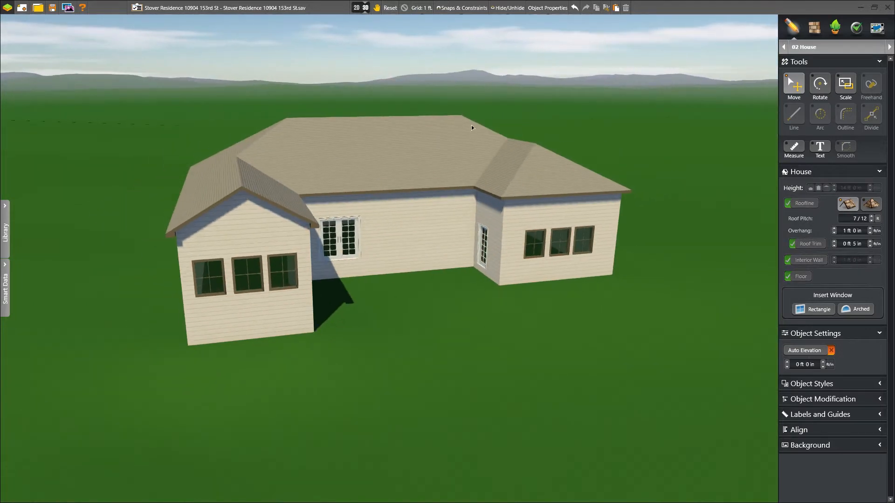
# Step: Draw a board fence from the house's back corner along the right, top and left property lines
pyautogui.click(363, 8)
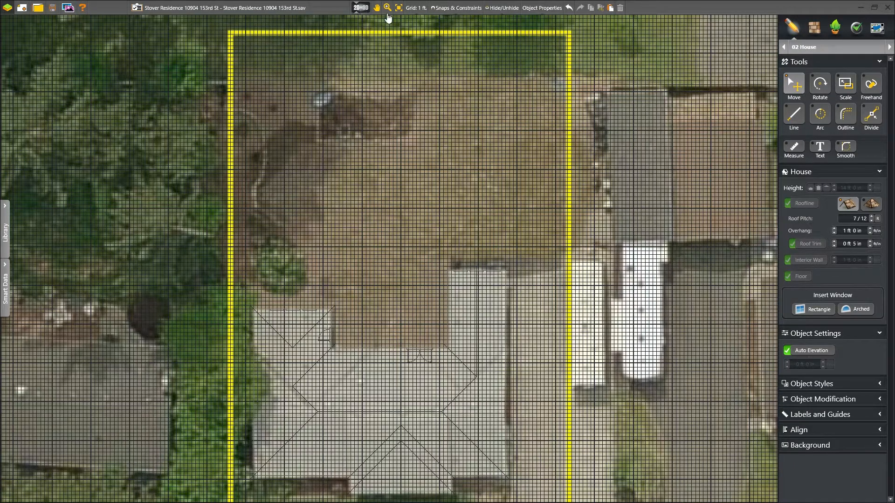
pyautogui.click(889, 46)
pyautogui.click(798, 114)
pyautogui.moveTo(507, 402); pyautogui.dragTo(569, 402)
pyautogui.click(568, 402)
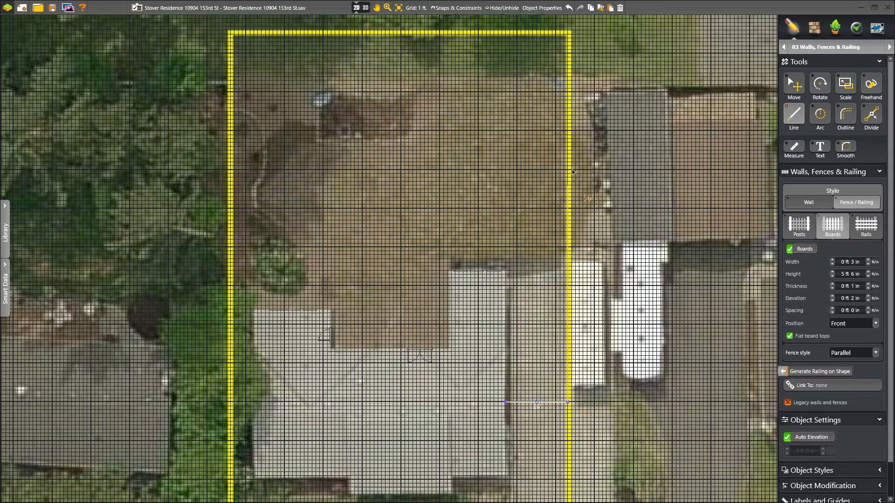
pyautogui.click(567, 36)
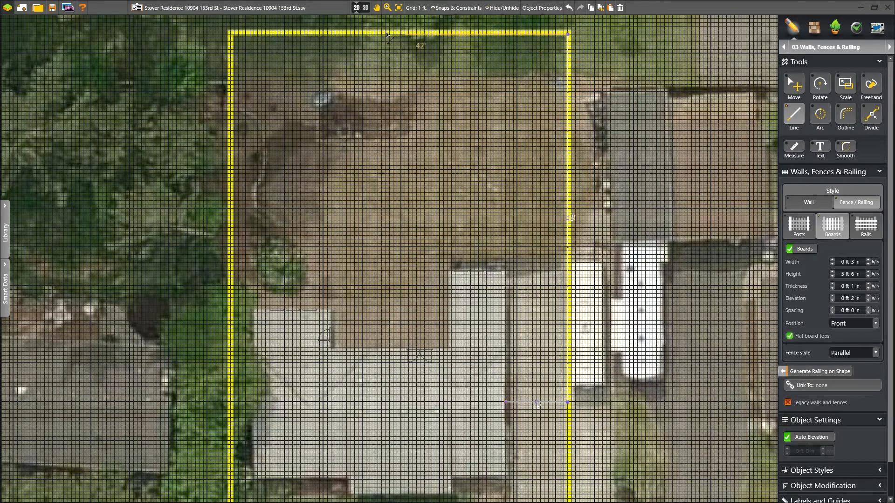
pyautogui.click(230, 37)
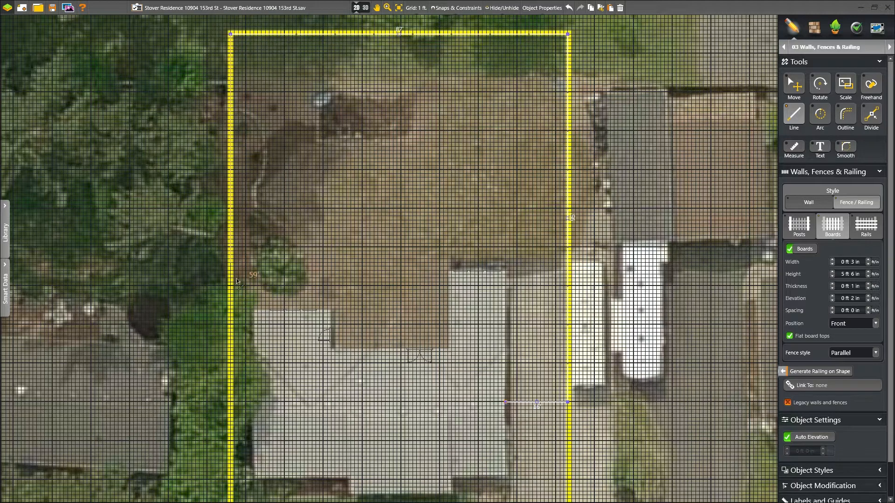
pyautogui.click(250, 364)
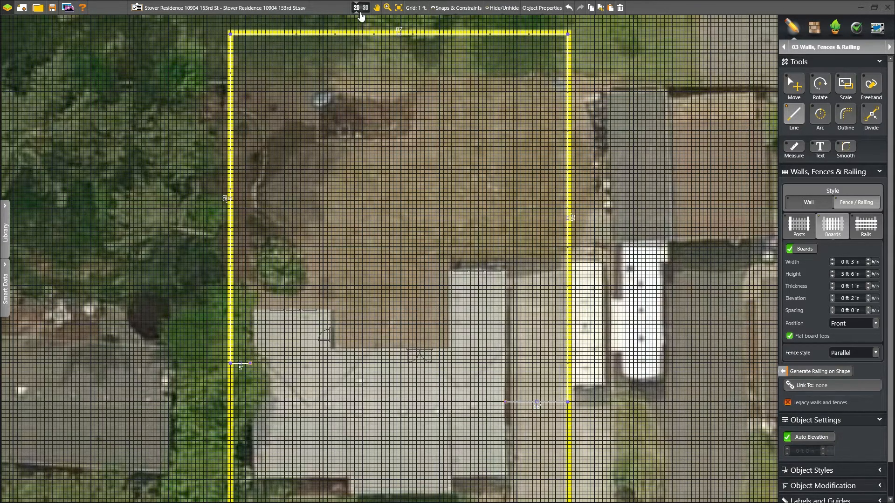
pyautogui.click(364, 9)
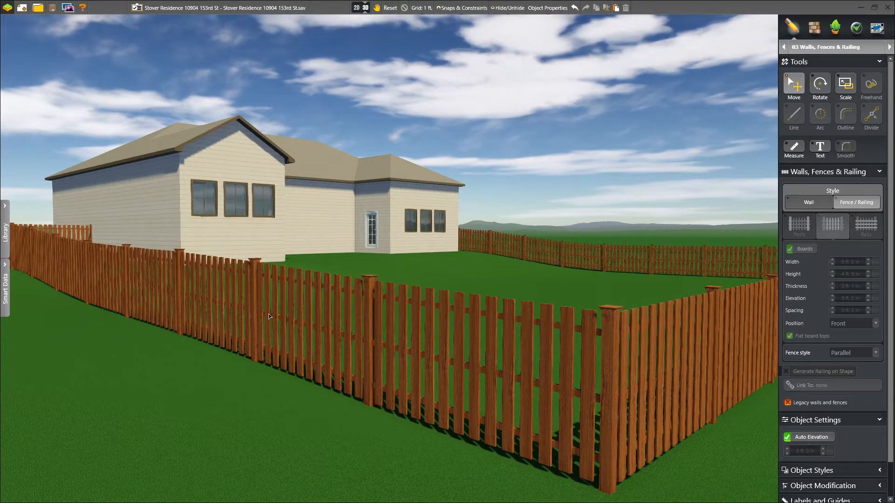
# Step: Compare fence presets and apply the Wood Privacy 10 style to the fence
pyautogui.click(404, 325)
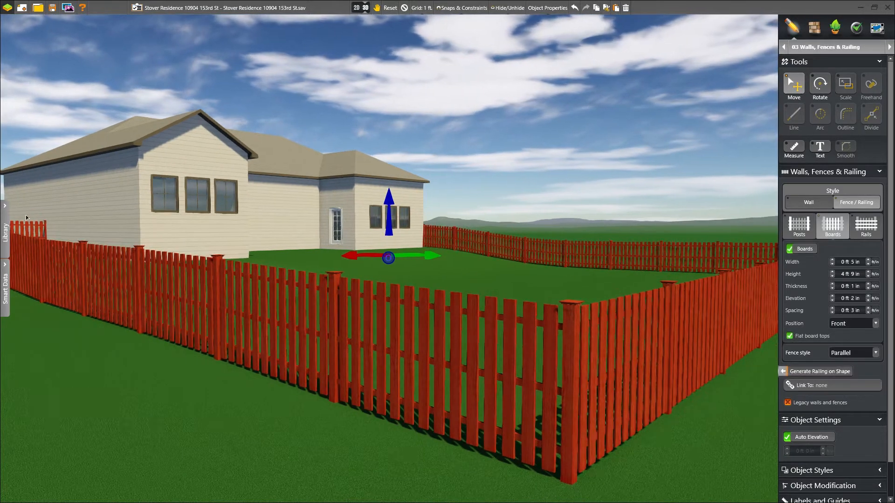
pyautogui.click(6, 223)
pyautogui.click(129, 69)
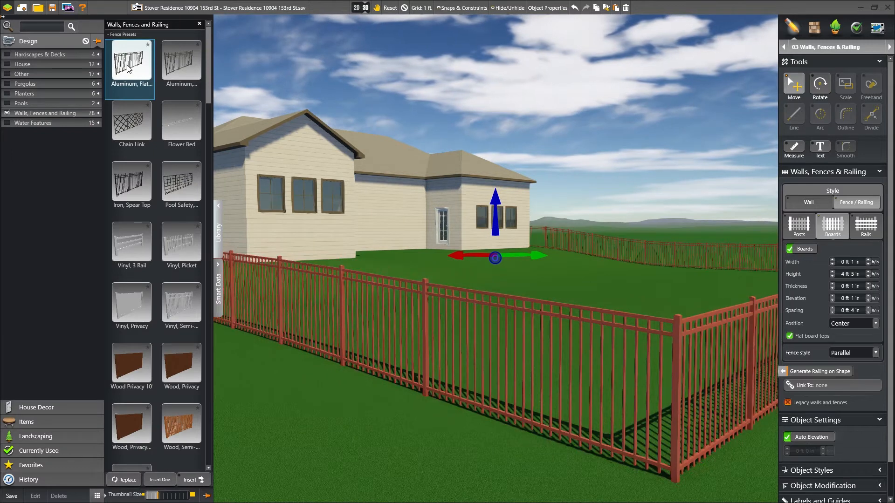
pyautogui.click(132, 183)
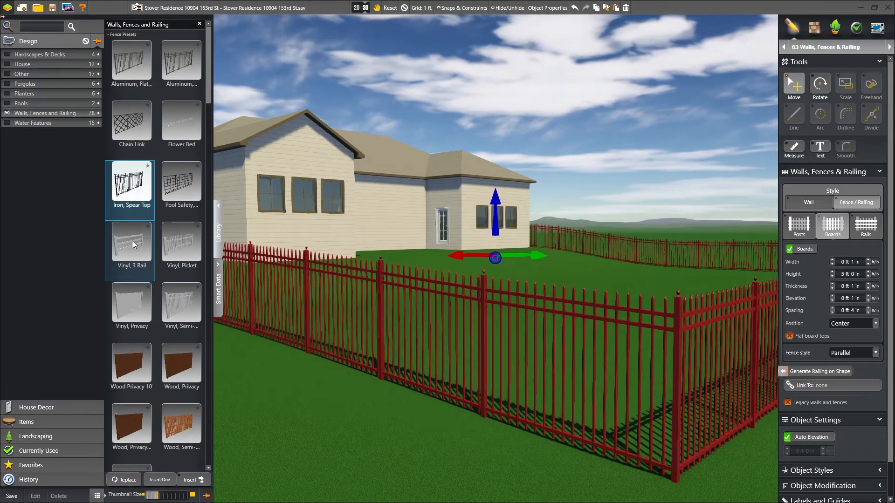
pyautogui.click(132, 240)
pyautogui.click(130, 357)
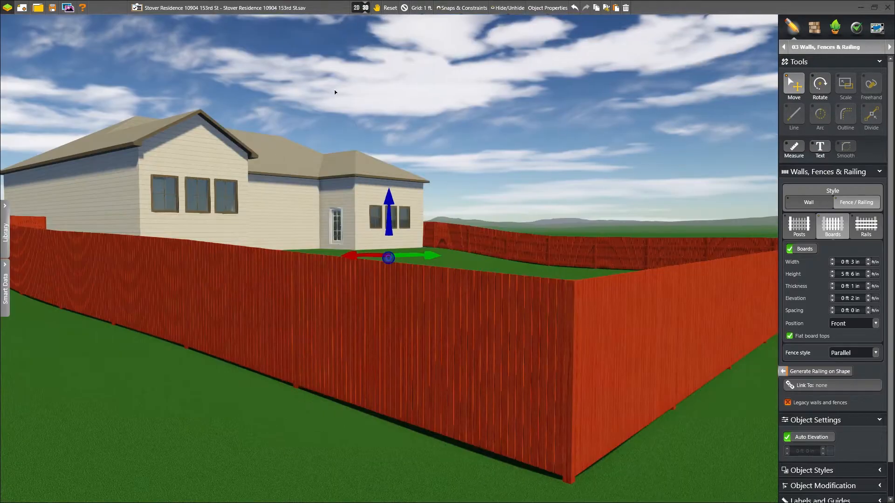
pyautogui.click(218, 205)
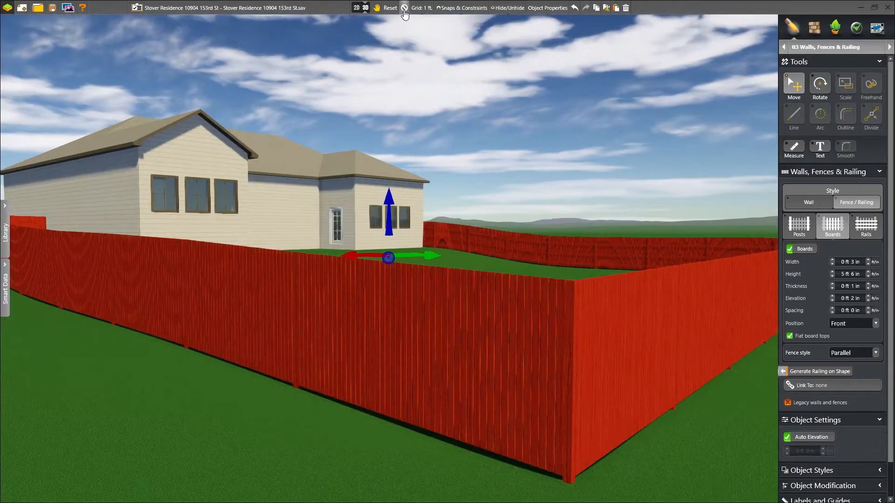
pyautogui.click(404, 10)
pyautogui.moveTo(261, 188); pyautogui.dragTo(443, 237, button='right')
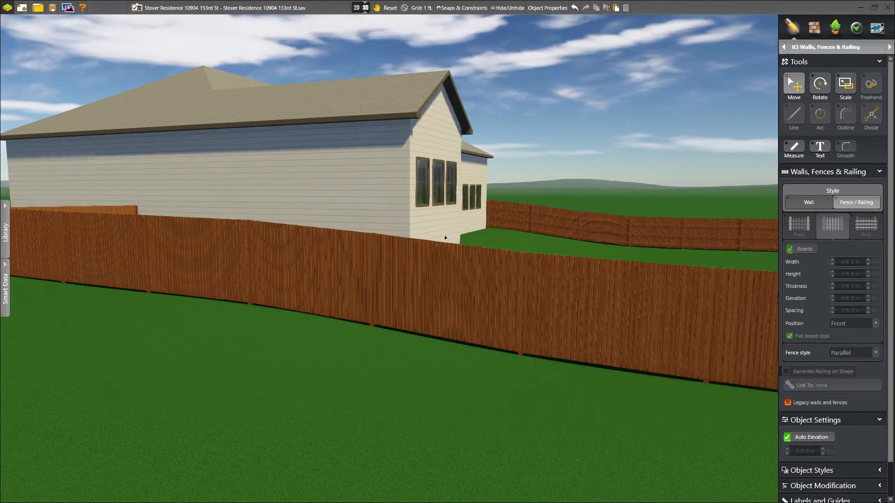
pyautogui.moveTo(468, 370); pyautogui.dragTo(473, 338, button='right')
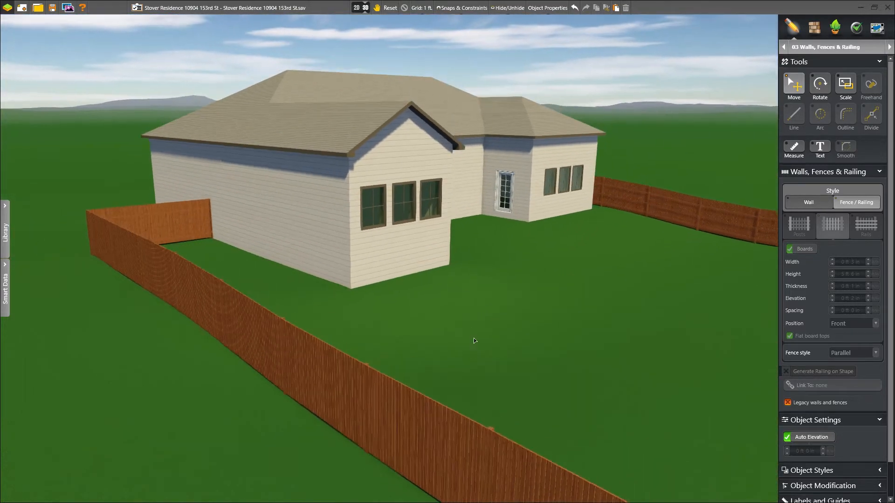
# Step: Hide the aerial photo background in the 2D plan and move to the Hardscapes & Decks stage
pyautogui.click(361, 8)
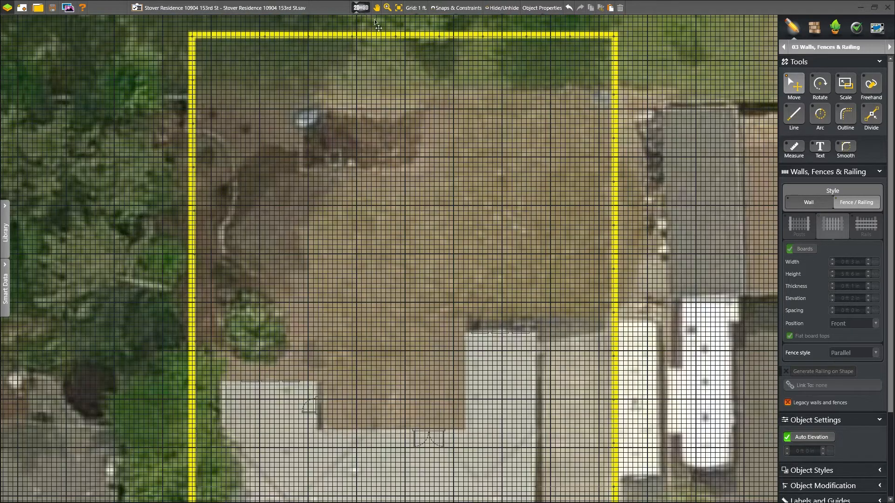
pyautogui.click(888, 436)
pyautogui.click(801, 459)
pyautogui.click(813, 424)
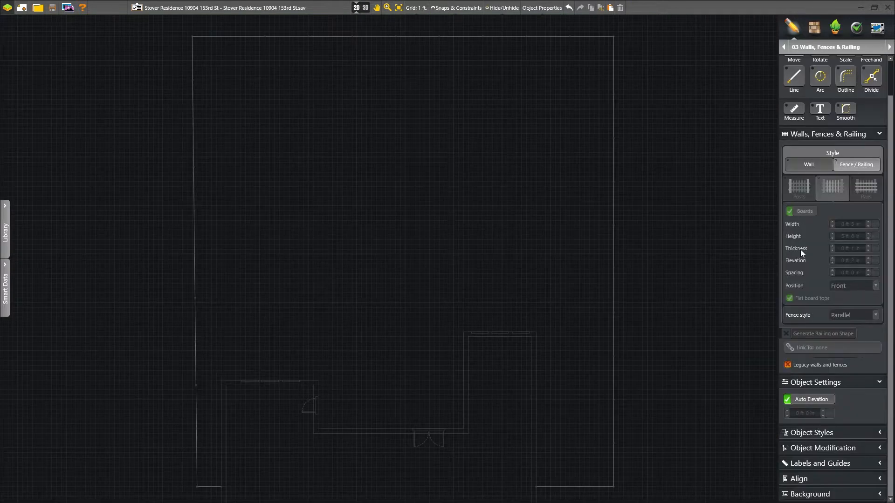
pyautogui.click(820, 47)
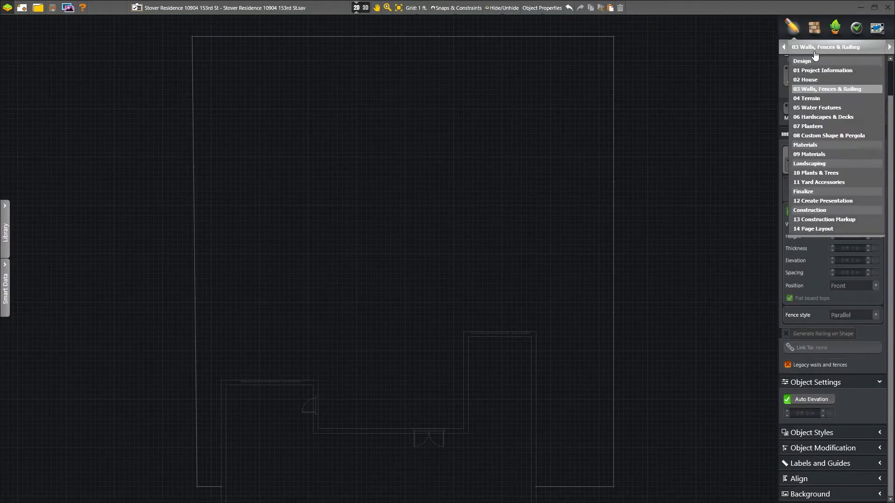
pyautogui.click(804, 118)
pyautogui.click(789, 113)
# Step: Outline the L-shaped wood deck with a 30 ft edge and 28 ft left edge, closing it at the house corner
pyautogui.click(535, 331)
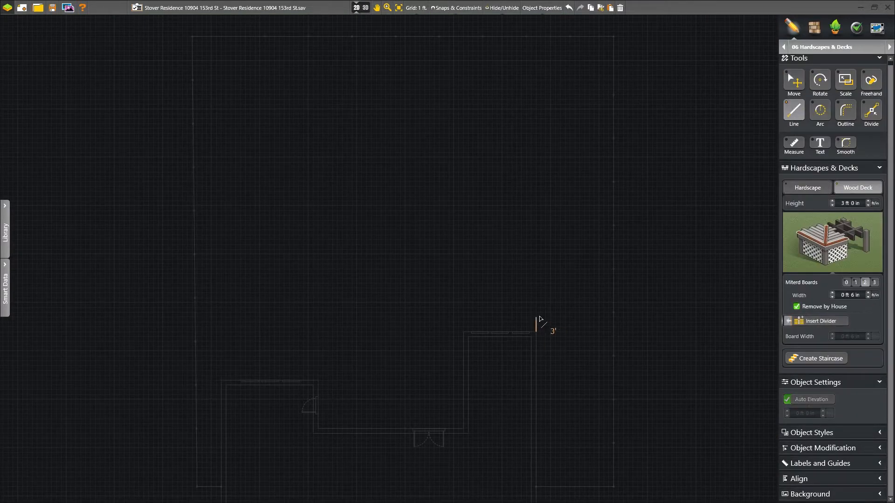
pyautogui.click(536, 293)
pyautogui.write('30')
pyautogui.press('Return')
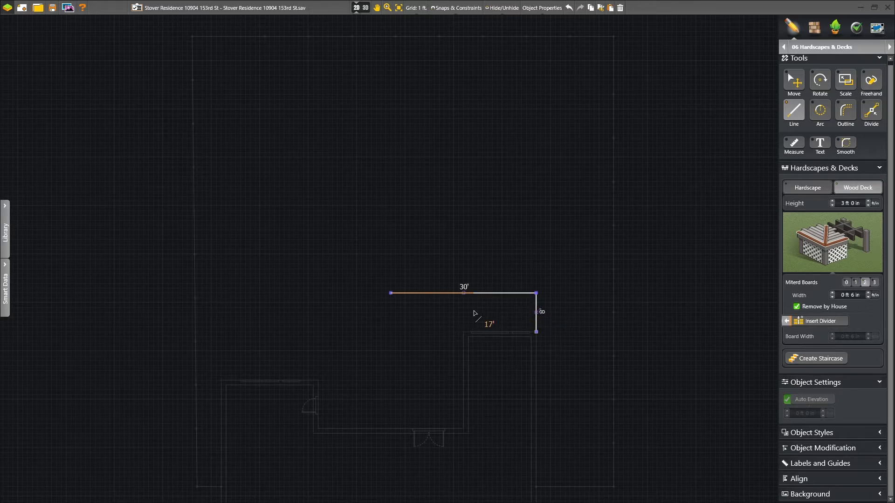
pyautogui.click(390, 428)
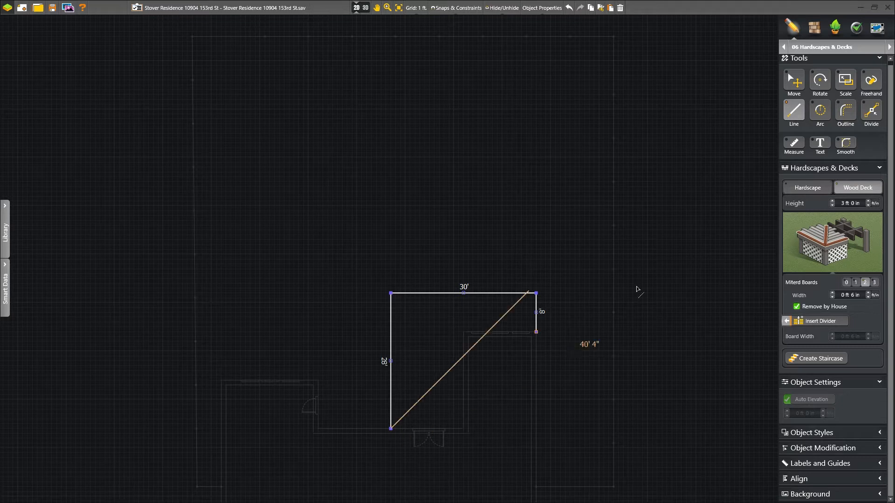
pyautogui.press('Escape')
pyautogui.click(463, 341)
pyautogui.click(536, 332)
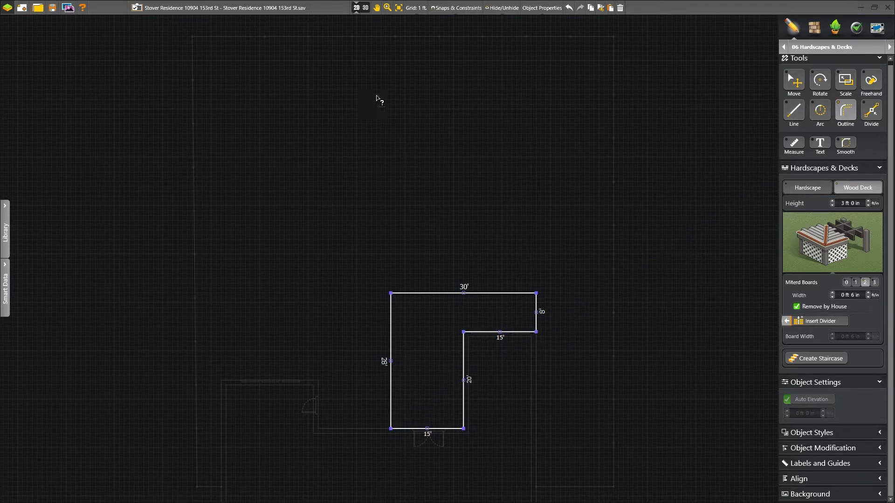
pyautogui.click(360, 8)
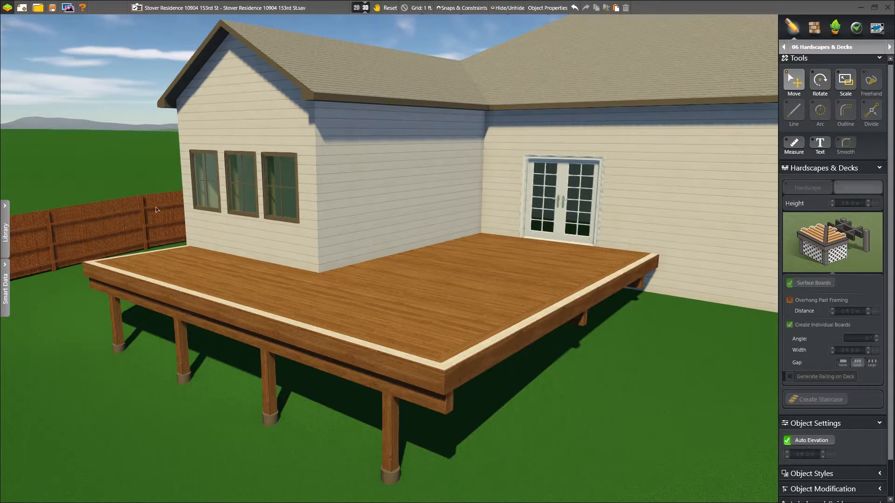
pyautogui.click(359, 8)
# Step: Outline a second deck with 15', 10', 5' and 11' edges and a 5'8" angled corner
pyautogui.click(390, 380)
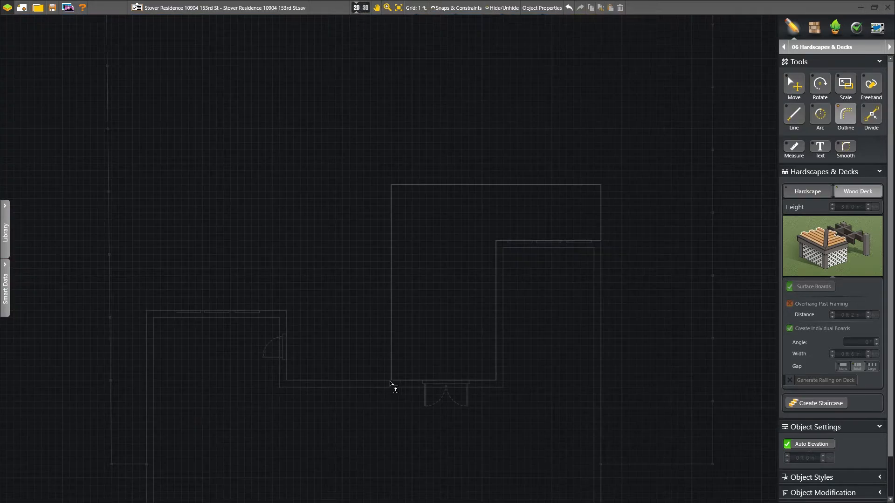
pyautogui.click(286, 380)
pyautogui.click(287, 310)
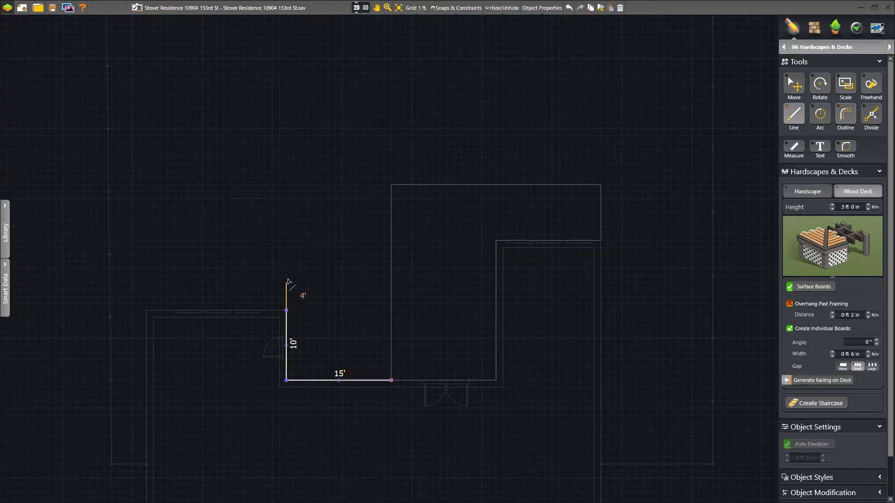
pyautogui.click(286, 276)
pyautogui.click(315, 247)
pyautogui.click(390, 248)
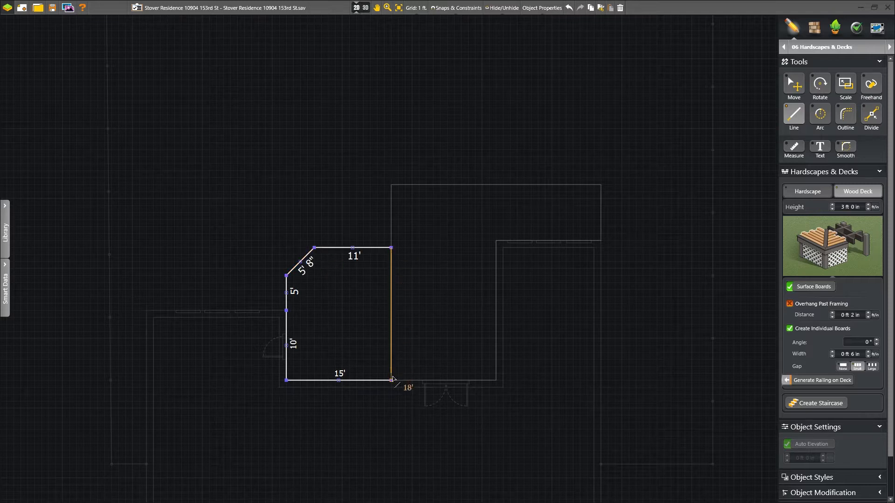
pyautogui.click(390, 380)
# Step: Outline the outer deck with 9', 25' and 18' edges, closing it against the existing deck
pyautogui.click(390, 248)
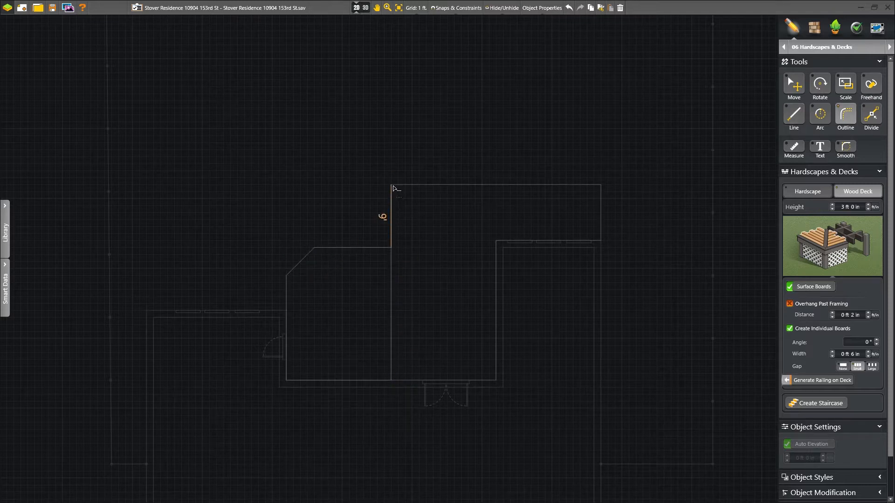
pyautogui.click(391, 185)
pyautogui.click(216, 185)
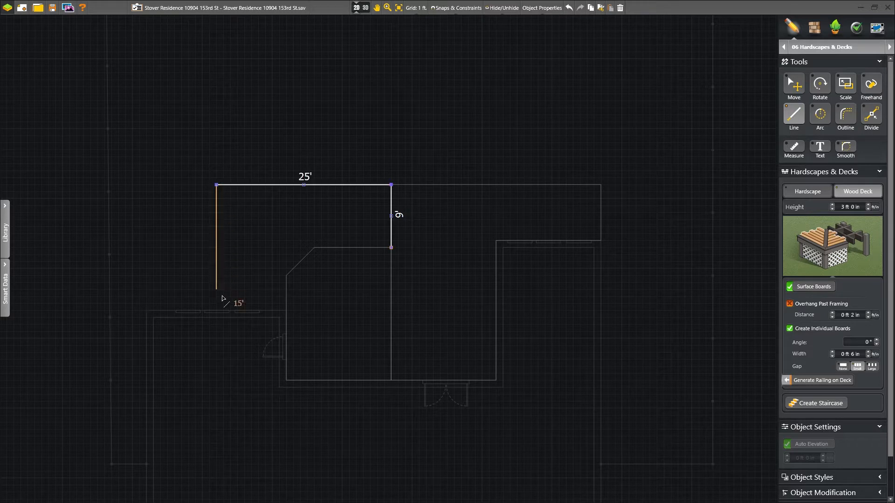
pyautogui.click(216, 310)
pyautogui.click(285, 310)
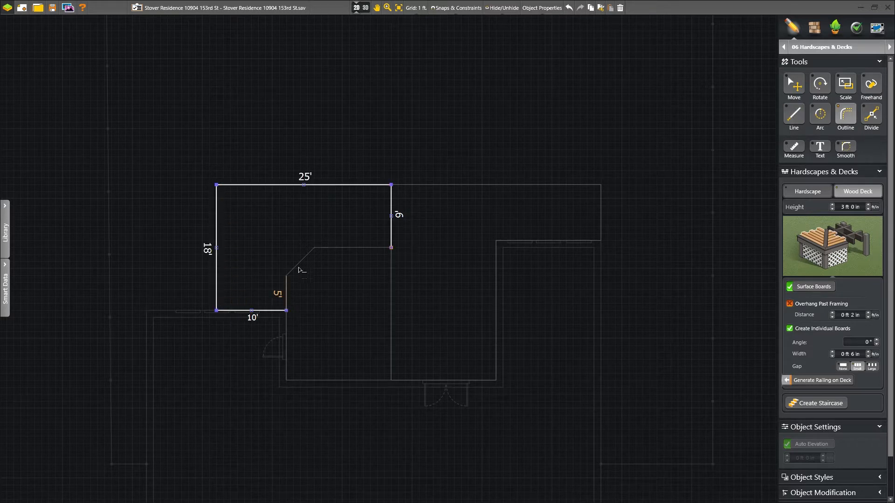
pyautogui.click(390, 247)
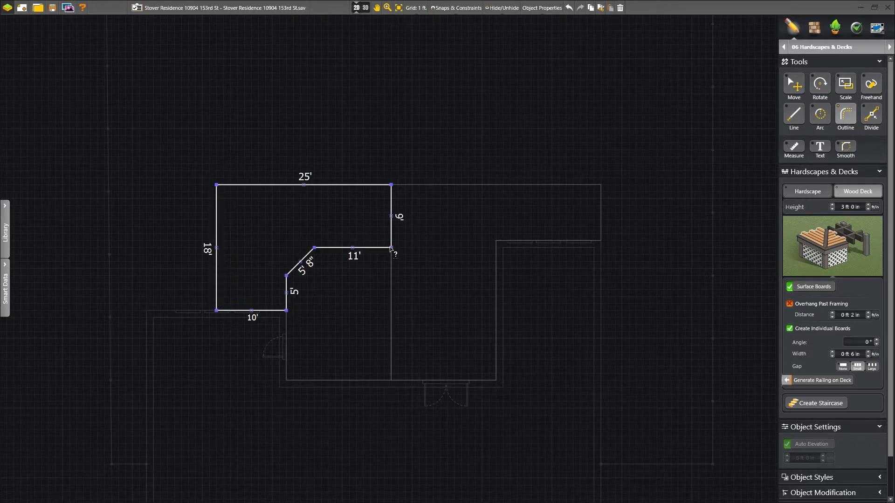
# Step: Lower the outer deck's height, check the other two decks' heights, and view all decks in 3D
pyautogui.click(795, 85)
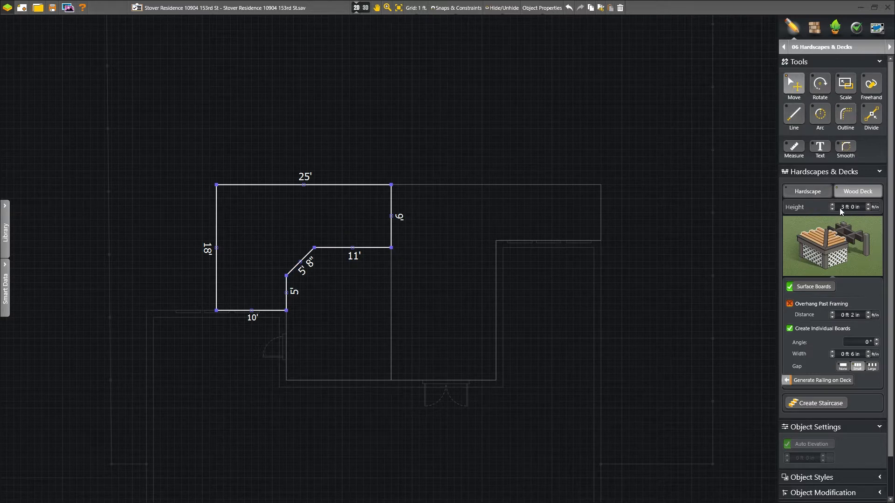
pyautogui.click(868, 209)
pyautogui.click(366, 250)
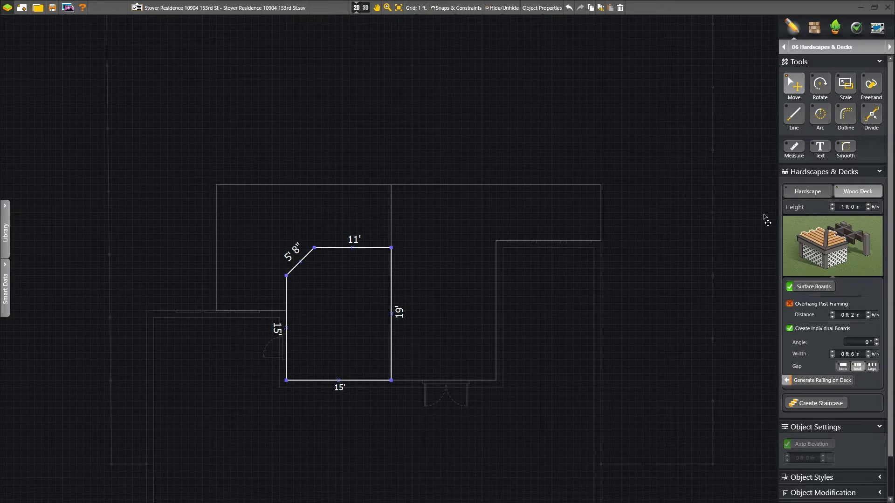
pyautogui.click(550, 190)
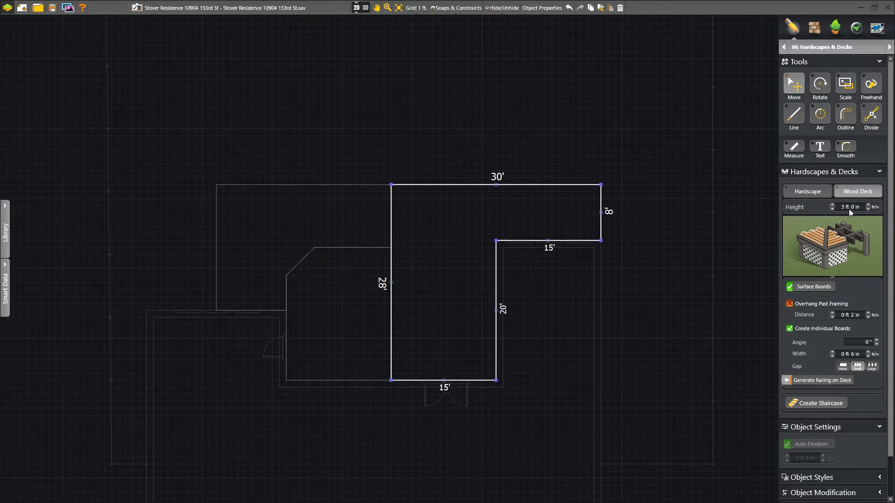
pyautogui.click(399, 133)
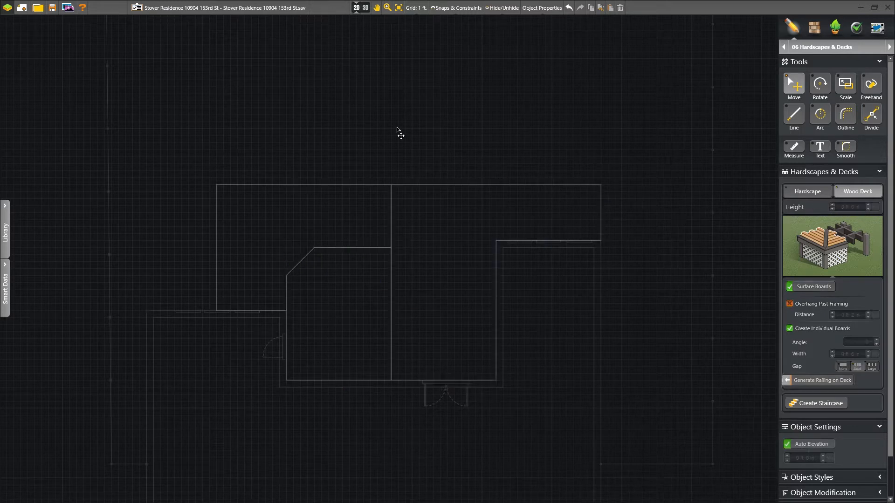
pyautogui.click(361, 8)
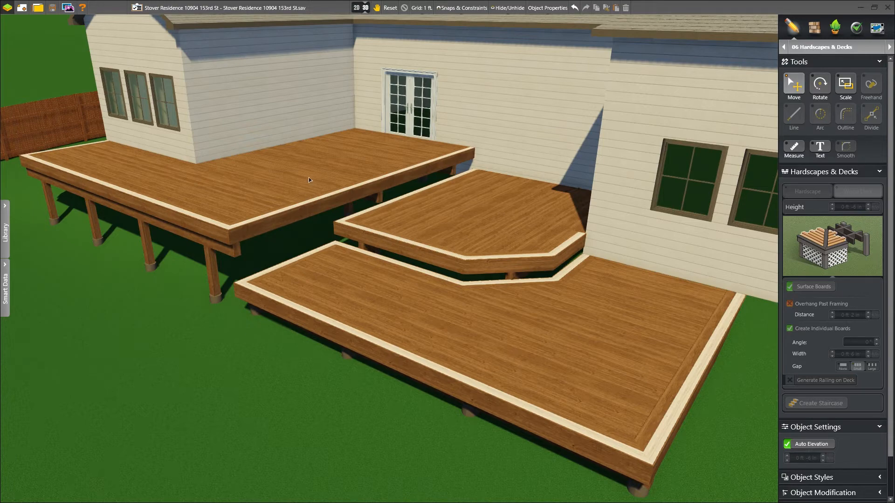
# Step: Stretch the outer deck to 35 ft long and convert it into a paver patio hardscape
pyautogui.moveTo(320, 182); pyautogui.dragTo(571, 283, button='middle')
pyautogui.scroll(-3, 383, 196)
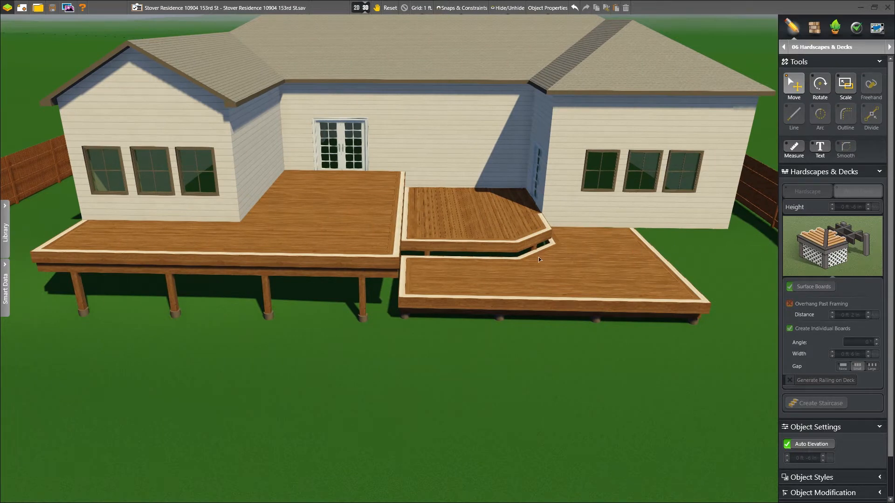
pyautogui.click(356, 7)
pyautogui.click(217, 254)
pyautogui.moveTo(218, 256); pyautogui.dragTo(148, 256)
pyautogui.click(798, 192)
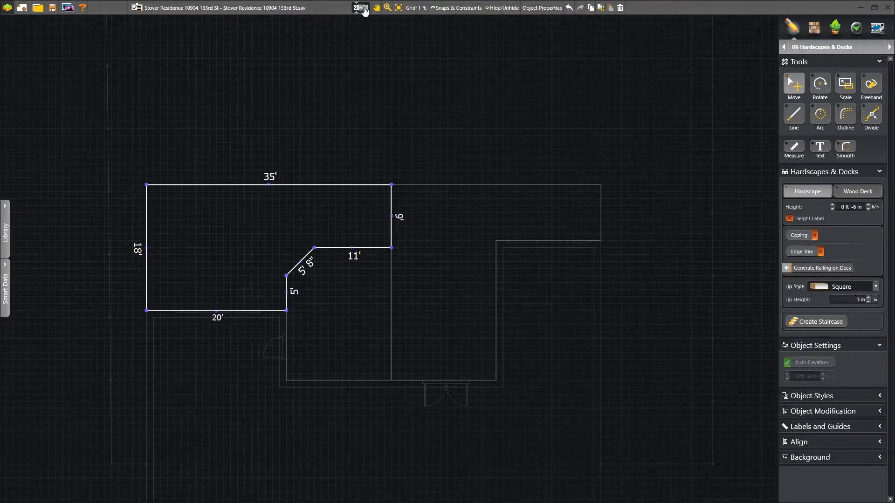
pyautogui.click(363, 8)
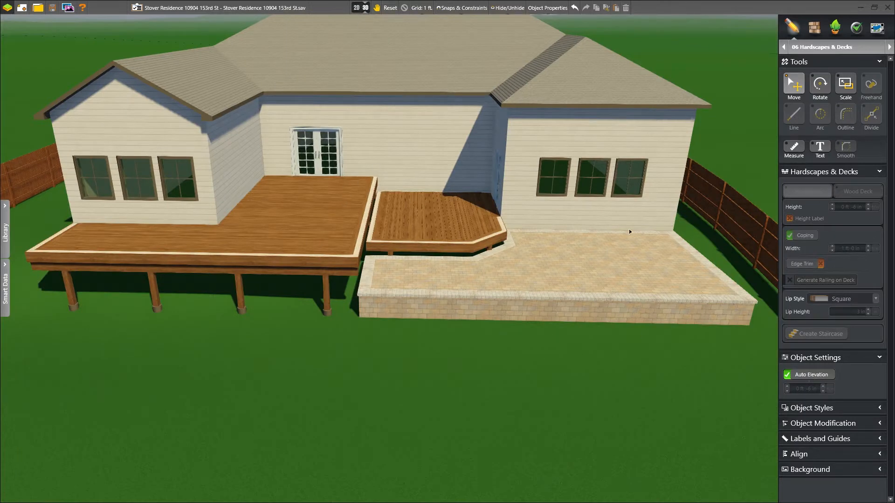
pyautogui.click(362, 10)
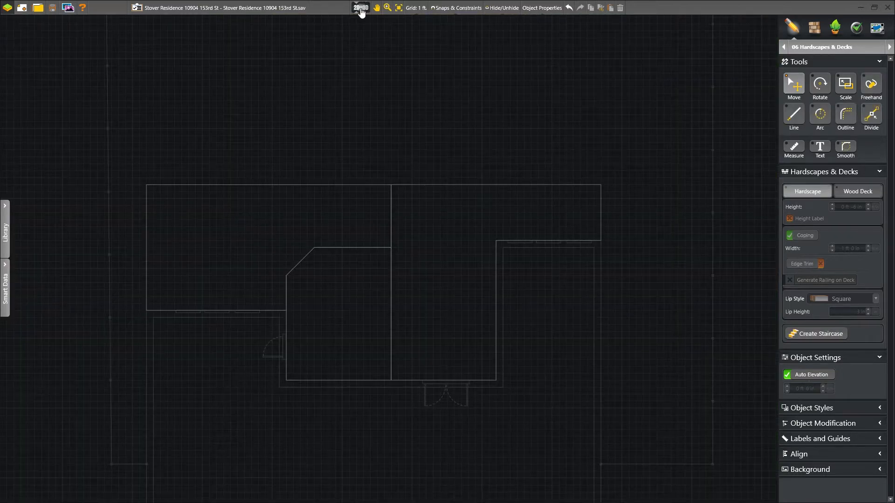
# Step: Add two dividers across the L-shaped deck and a vertical divider on the lower angled deck
pyautogui.click(421, 186)
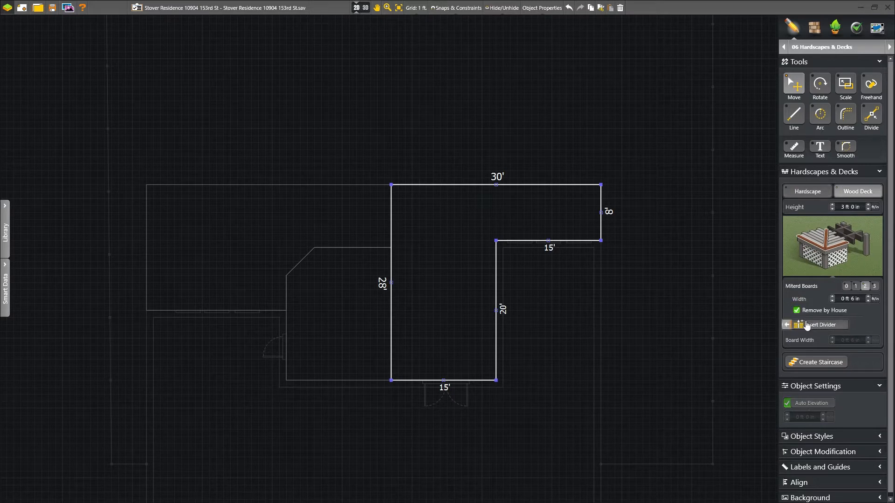
pyautogui.click(504, 241)
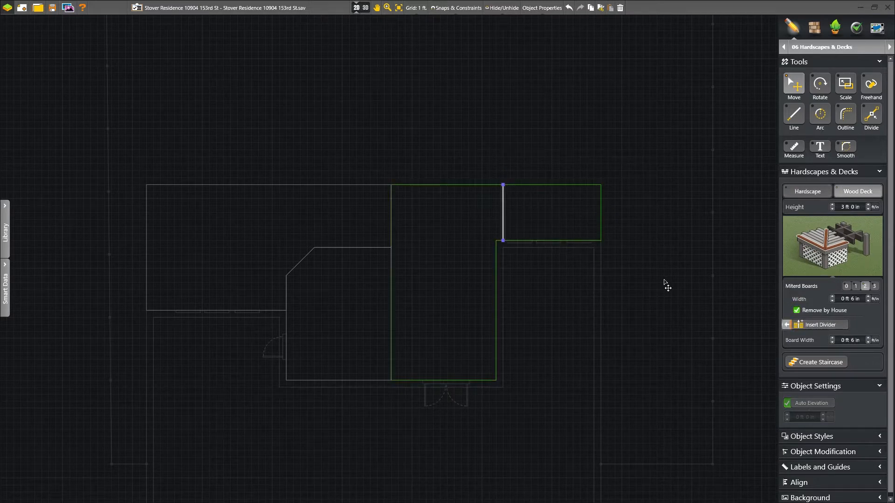
pyautogui.click(490, 297)
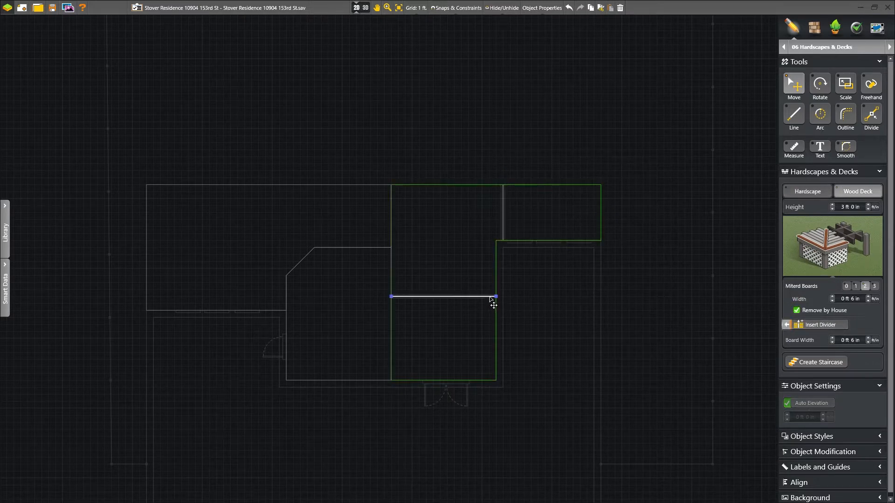
pyautogui.click(390, 285)
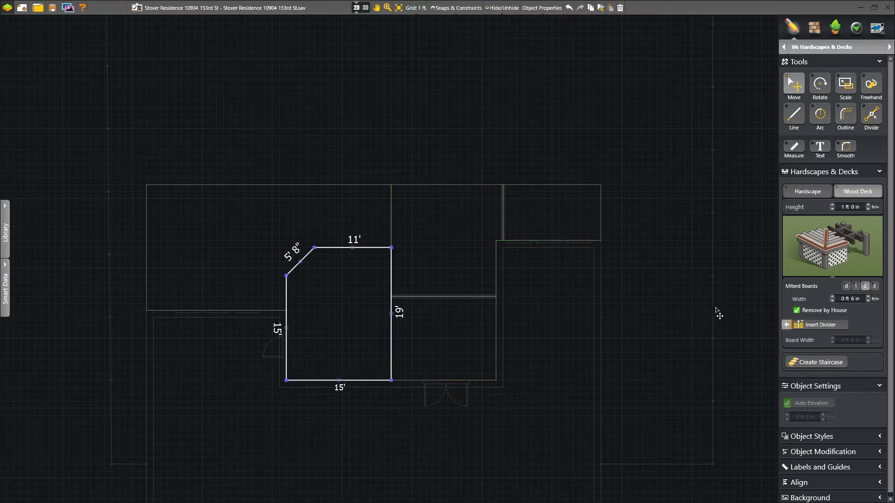
pyautogui.click(816, 325)
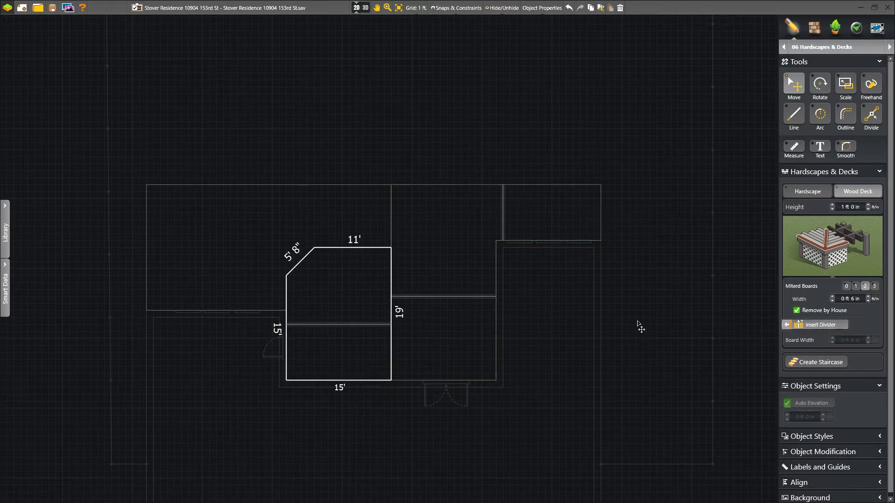
pyautogui.click(335, 375)
# Step: Add a staircase wrapping the lower deck's angled corner and steps along its right edge
pyautogui.click(789, 366)
pyautogui.click(303, 266)
pyautogui.moveTo(305, 257); pyautogui.dragTo(334, 249)
pyautogui.moveTo(287, 303); pyautogui.dragTo(286, 309)
pyautogui.click(799, 363)
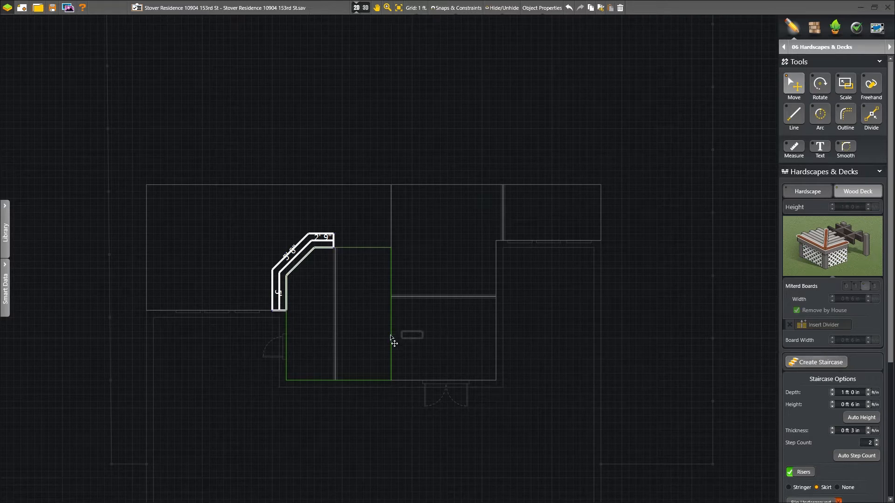
pyautogui.click(390, 359)
pyautogui.moveTo(392, 349); pyautogui.dragTo(392, 317)
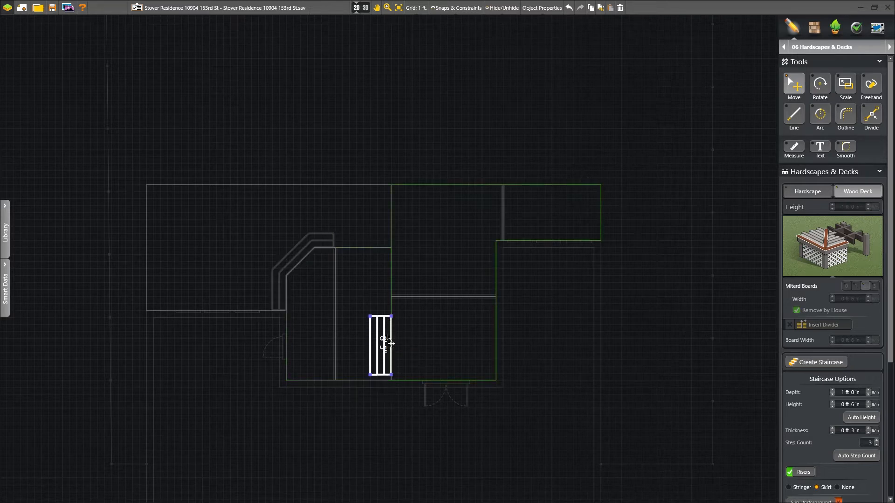
pyautogui.click(378, 300)
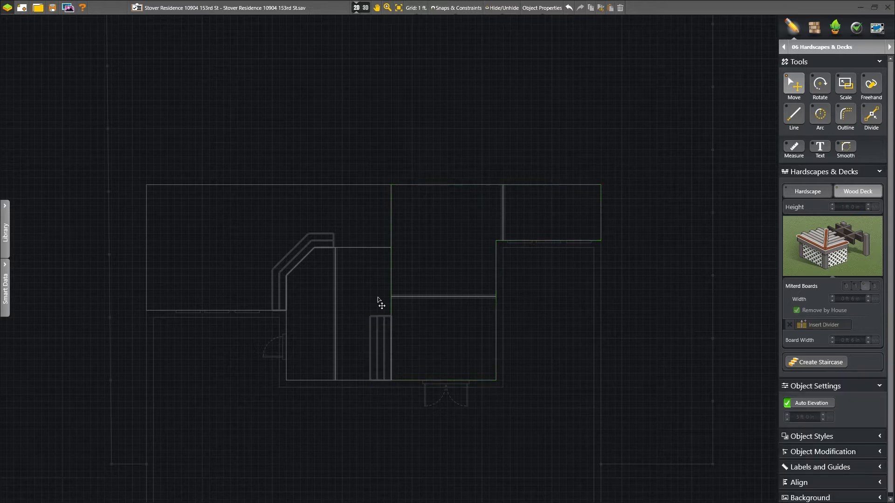
# Step: In 3D, select the high deck's fascia and orbit underneath to inspect the joists
pyautogui.click(361, 7)
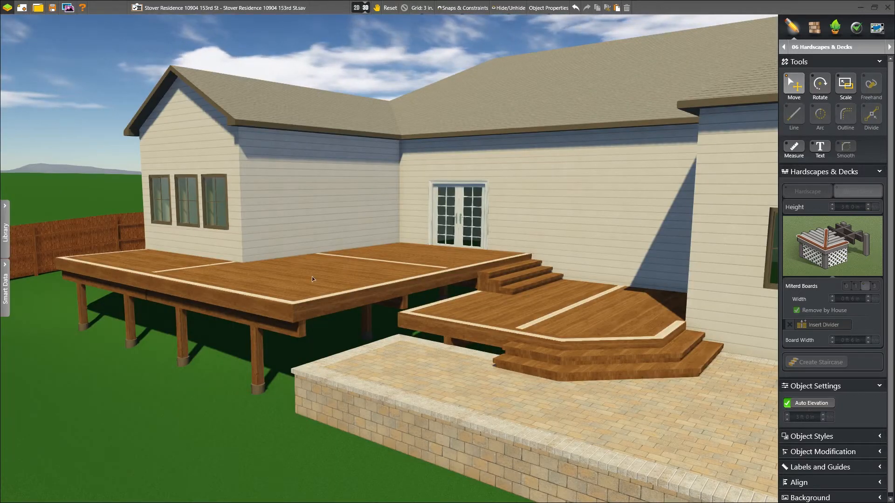
pyautogui.click(146, 284)
pyautogui.moveTo(146, 284); pyautogui.dragTo(270, 322, button='middle')
pyautogui.scroll(6, 443, 265)
pyautogui.moveTo(445, 243); pyautogui.dragTo(442, 204, button='middle')
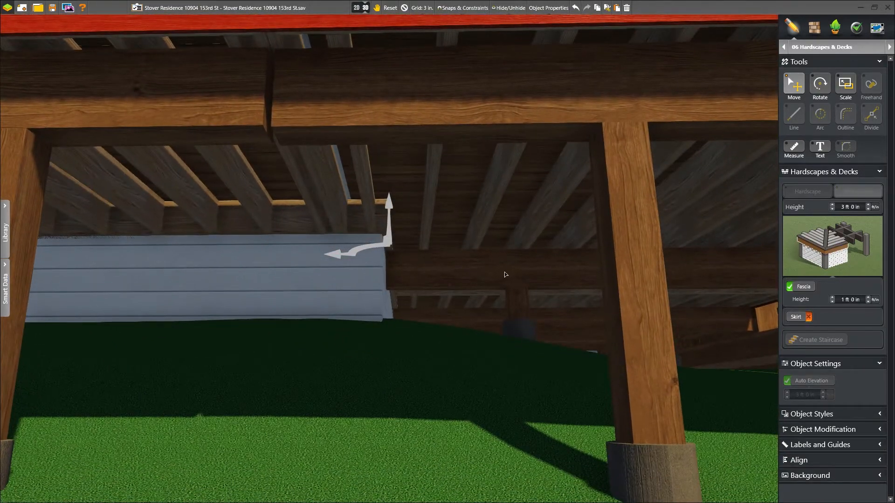
pyautogui.scroll(-5, 434, 163)
pyautogui.moveTo(431, 186); pyautogui.dragTo(431, 223, button='middle')
pyautogui.scroll(-5, 432, 223)
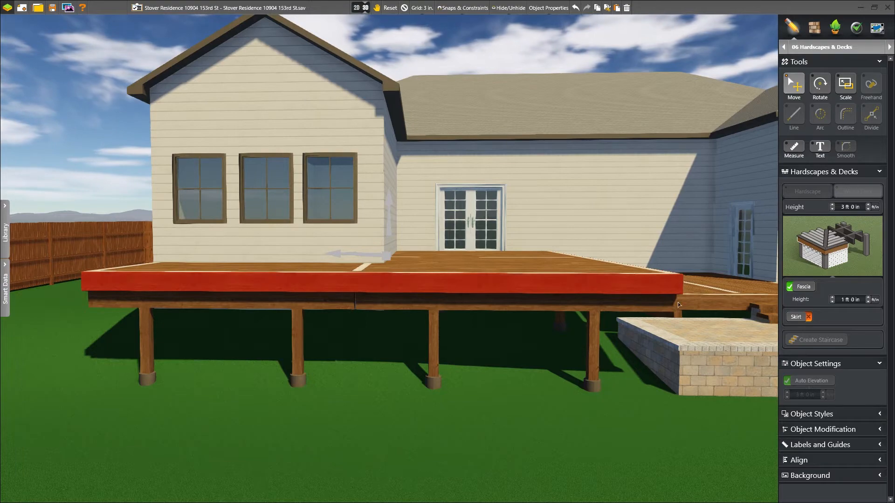
# Step: Turn on the Skirt option to enclose the deck underside, then select a deck surface section
pyautogui.click(797, 317)
pyautogui.moveTo(520, 254); pyautogui.dragTo(507, 322, button='middle')
pyautogui.click(483, 318)
pyautogui.scroll(3, 483, 318)
pyautogui.moveTo(427, 326)
pyautogui.mouseDown(button='middle')
pyautogui.moveTo(419, 327)
pyautogui.moveTo(421, 311)
pyautogui.mouseUp(button='middle')
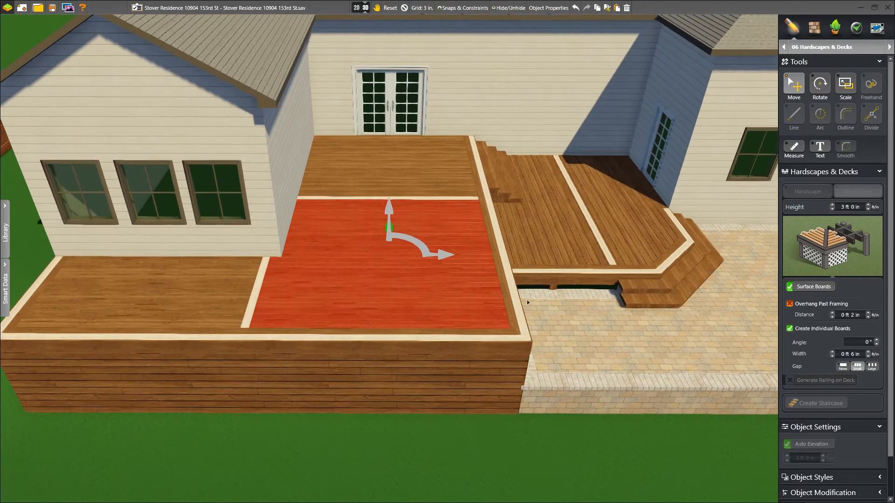
# Step: Toggle the surface boards off and on, then set the lower deck's right section to 45° boards
pyautogui.click(789, 287)
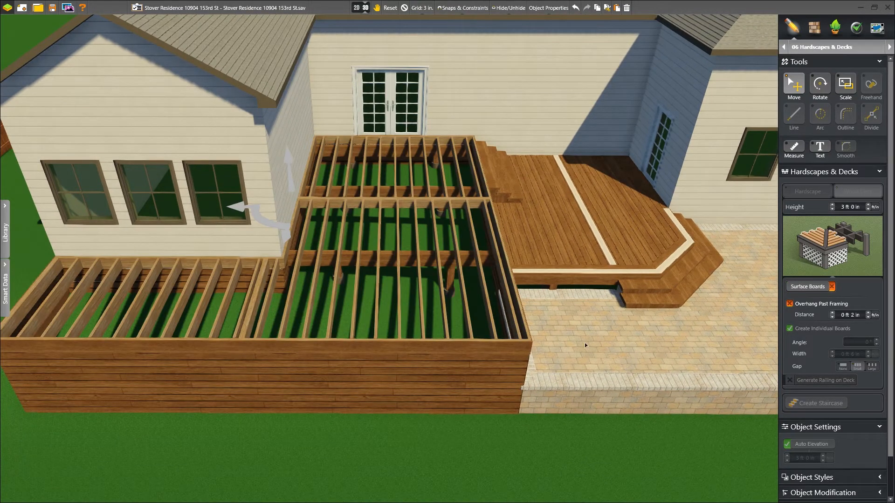
pyautogui.click(817, 289)
pyautogui.click(658, 247)
pyautogui.moveTo(658, 247); pyautogui.dragTo(591, 249, button='middle')
pyautogui.scroll(4, 592, 249)
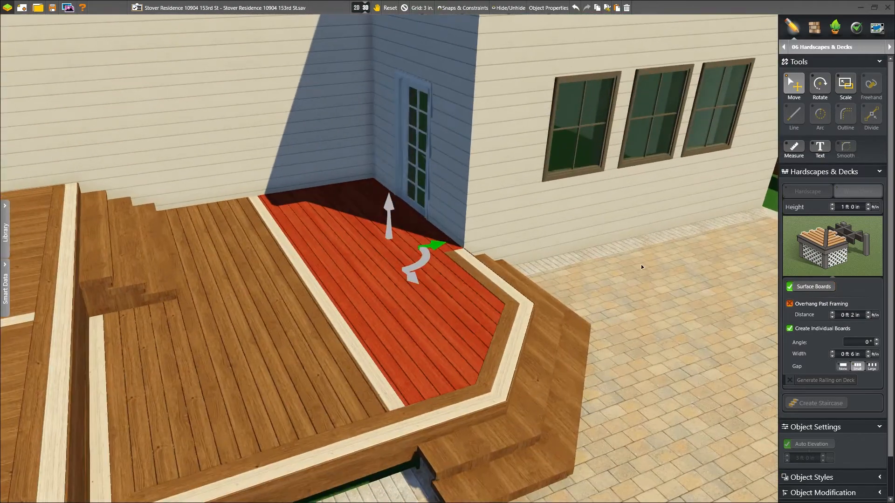
pyautogui.doubleClick(866, 342)
pyautogui.write('45')
pyautogui.press('Return')
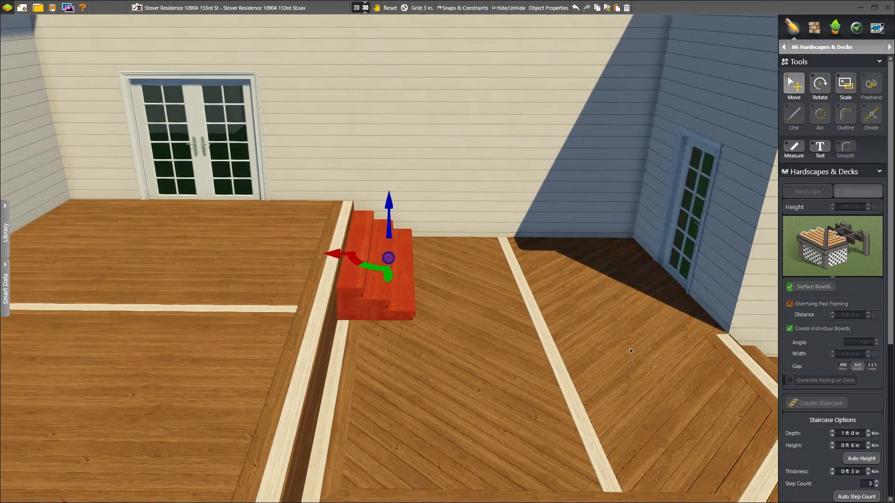
# Step: Give the short connecting stairs open stringer sides and view the whole deck layout
pyautogui.scroll(-5, 831, 348)
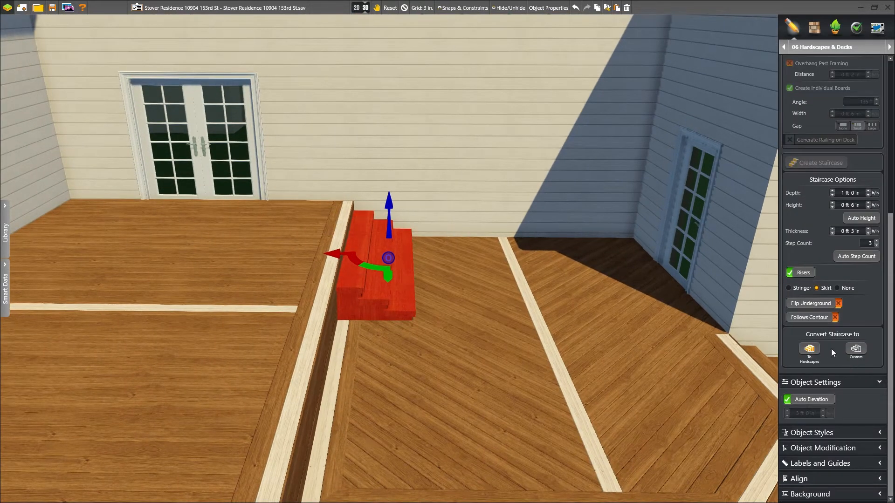
pyautogui.click(788, 288)
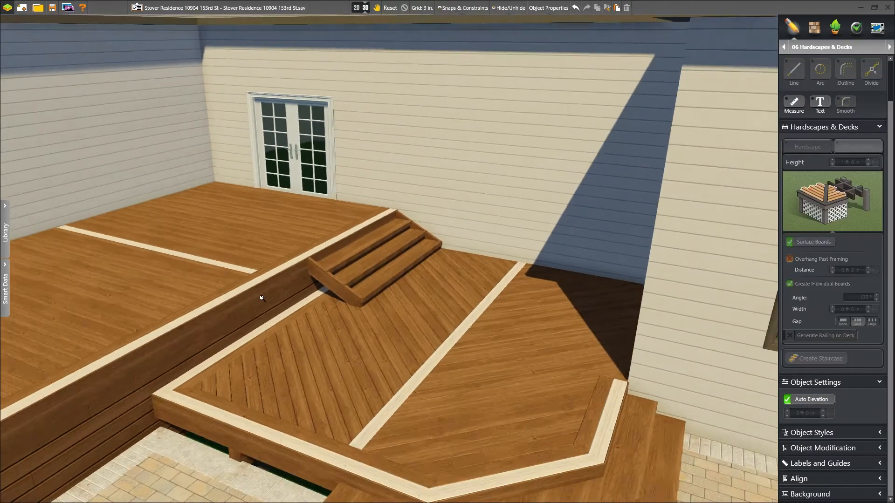
pyautogui.moveTo(262, 298); pyautogui.dragTo(406, 333, button='right')
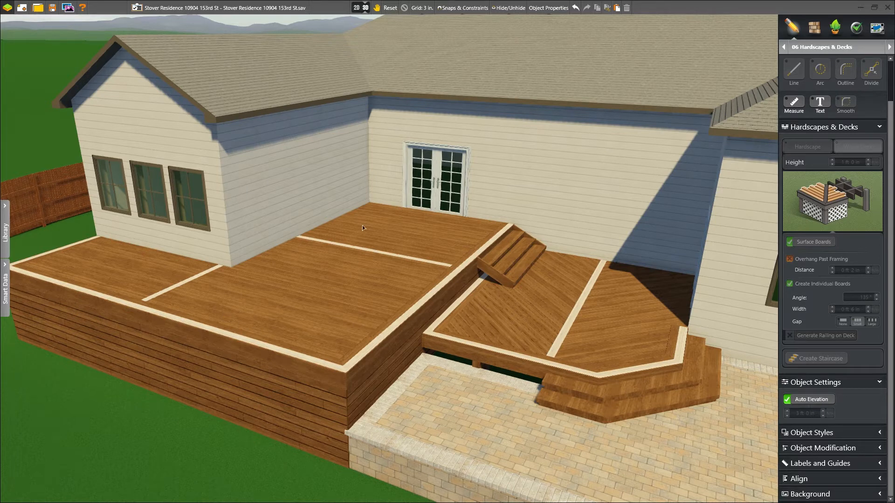
# Step: Generate a railing around the raised deck's edges, check it in 3D, then return to the 2D plan
pyautogui.click(362, 8)
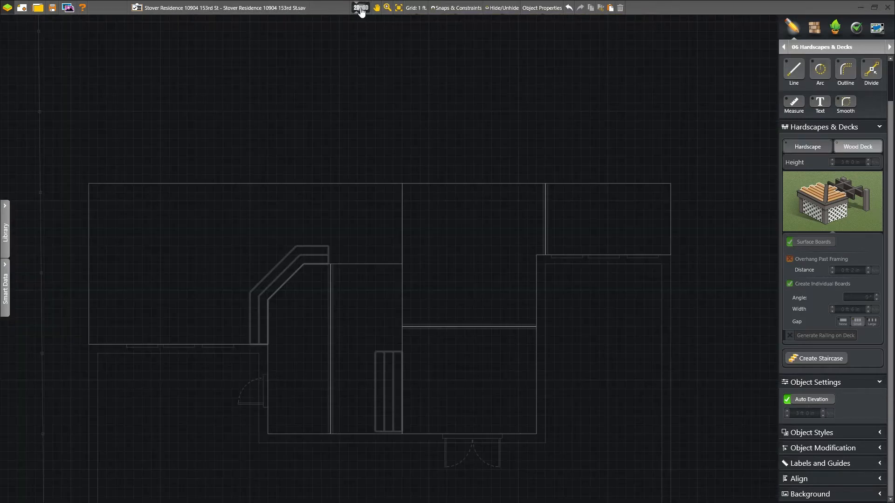
pyautogui.click(650, 192)
pyautogui.click(818, 338)
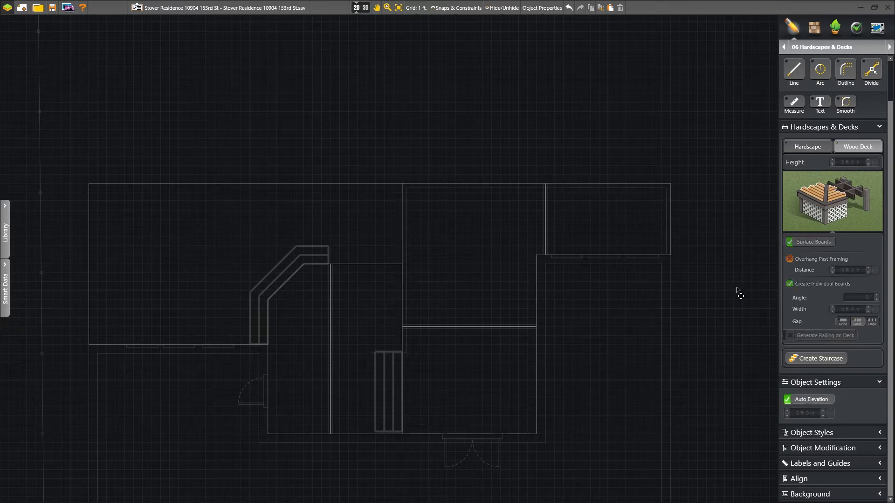
pyautogui.click(361, 8)
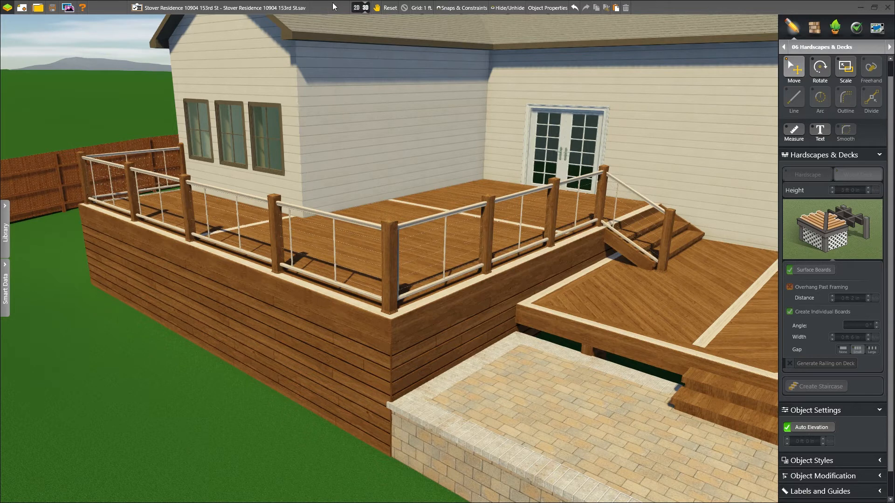
pyautogui.click(365, 8)
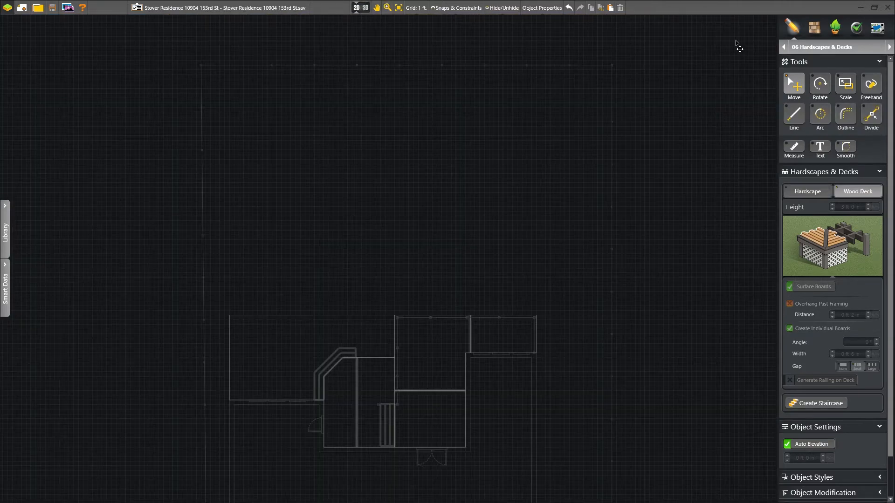
# Step: Outline an 87' by 20' planter bed along the back fence in the Planters category
pyautogui.click(889, 46)
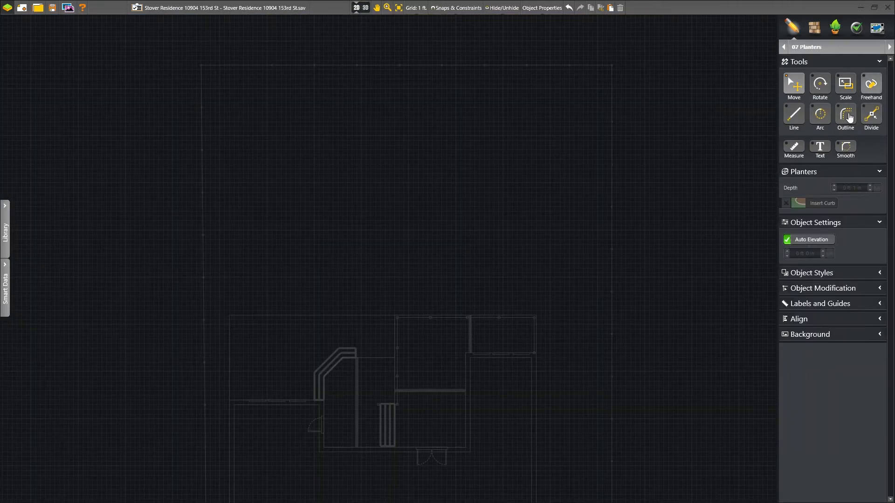
pyautogui.click(612, 159)
pyautogui.click(611, 65)
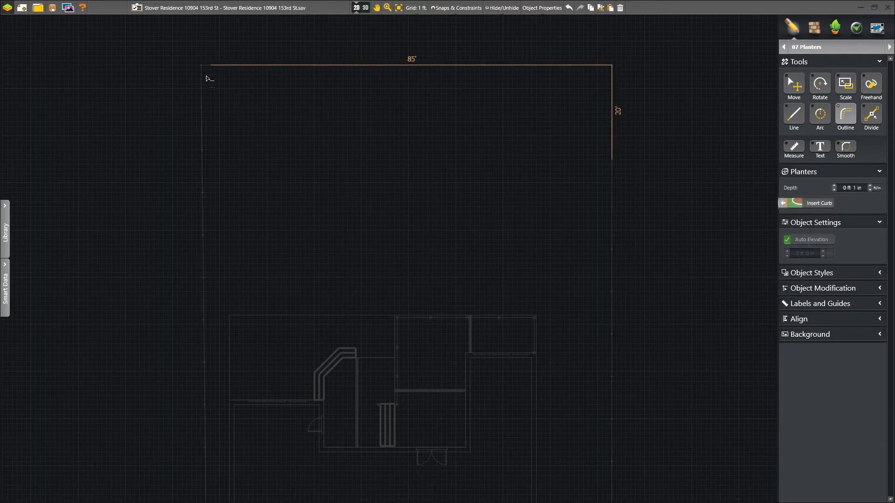
pyautogui.doubleClick(202, 159)
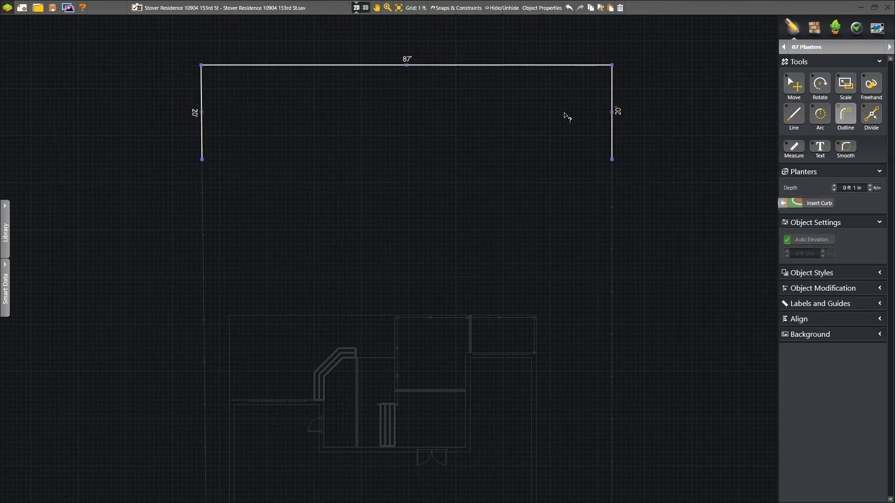
# Step: Reshape the bed's front edge into a freehand wavy curve and preview it in 3D
pyautogui.click(880, 87)
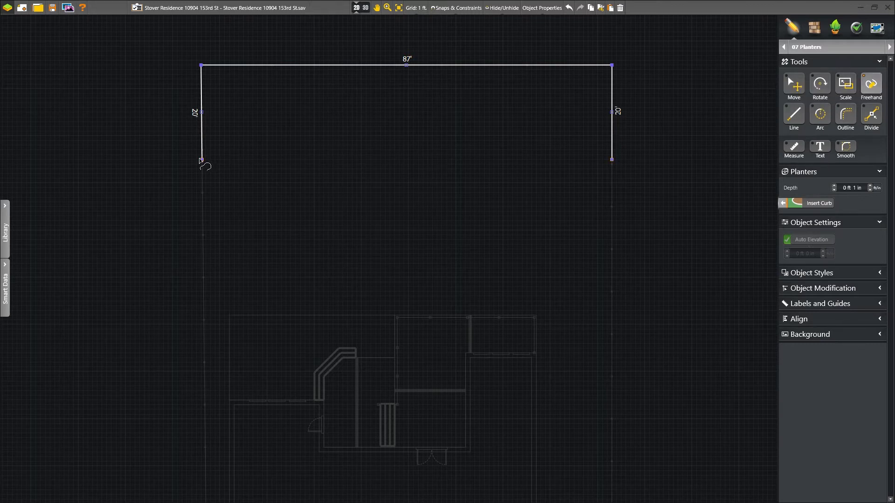
pyautogui.moveTo(205, 161)
pyautogui.mouseDown()
pyautogui.moveTo(302, 164)
pyautogui.moveTo(402, 120)
pyautogui.moveTo(501, 155)
pyautogui.moveTo(612, 160)
pyautogui.mouseUp()
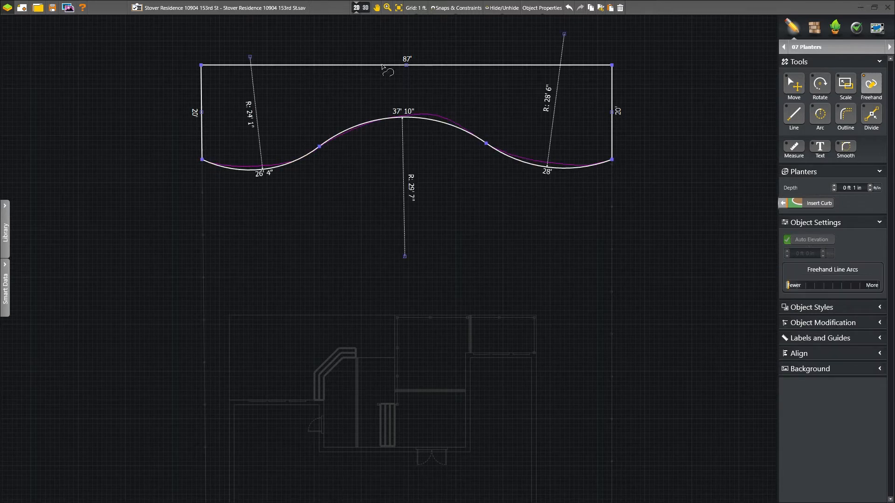
pyautogui.click(362, 9)
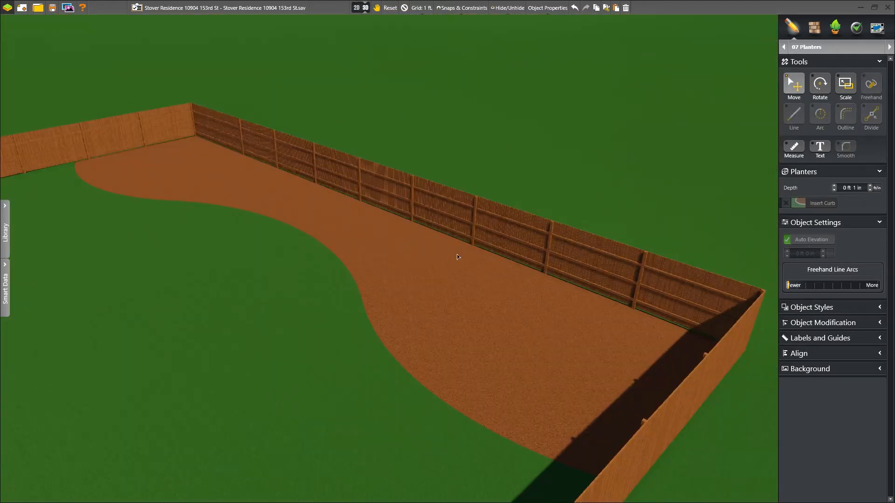
pyautogui.click(366, 9)
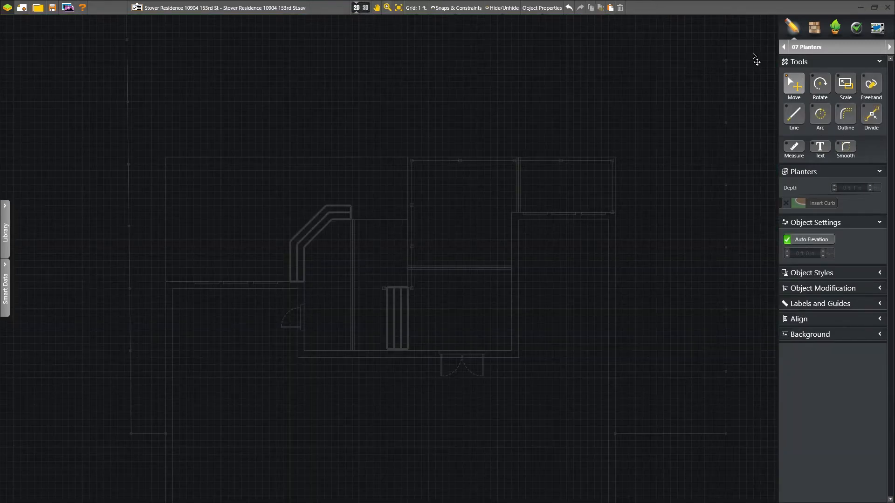
# Step: Outline a 30' by 10' pergola rectangle against the house wall over the deck
pyautogui.click(889, 46)
pyautogui.click(845, 114)
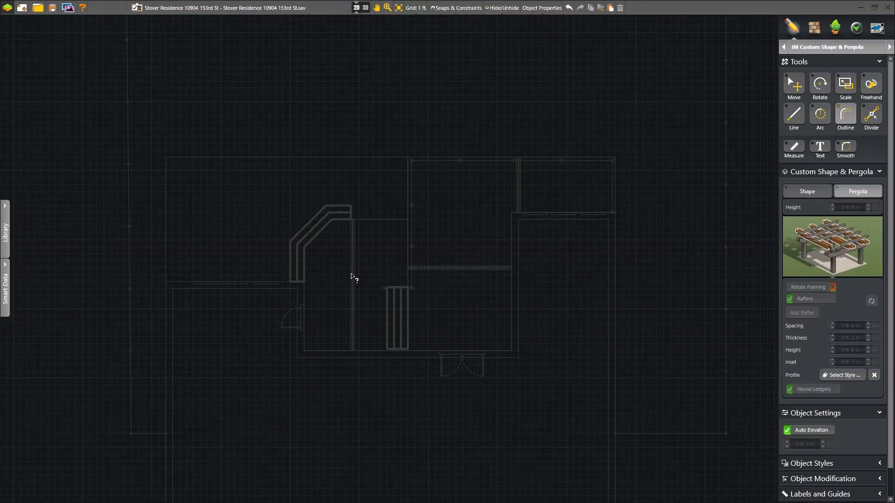
pyautogui.click(304, 282)
pyautogui.click(304, 351)
pyautogui.click(511, 351)
pyautogui.click(511, 282)
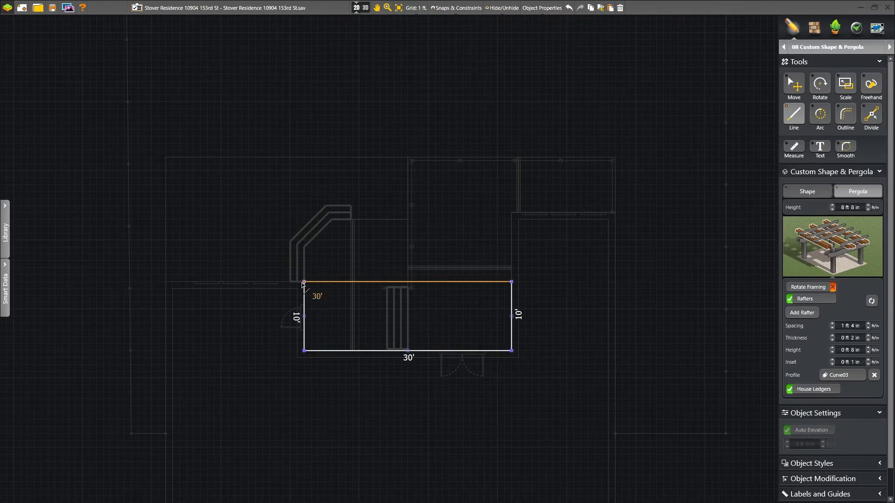
pyautogui.click(304, 281)
pyautogui.click(799, 88)
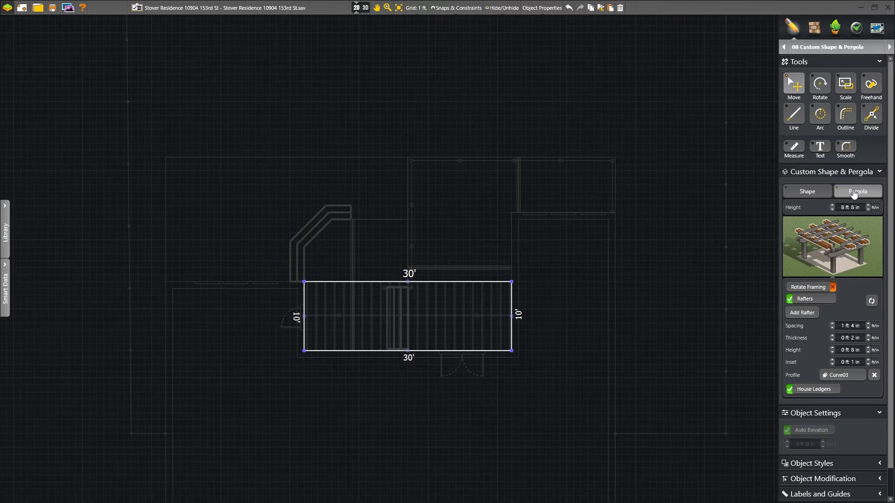
# Step: In 3D, shift the pergola's rafter support into place and inspect its posts and rafters
pyautogui.click(364, 8)
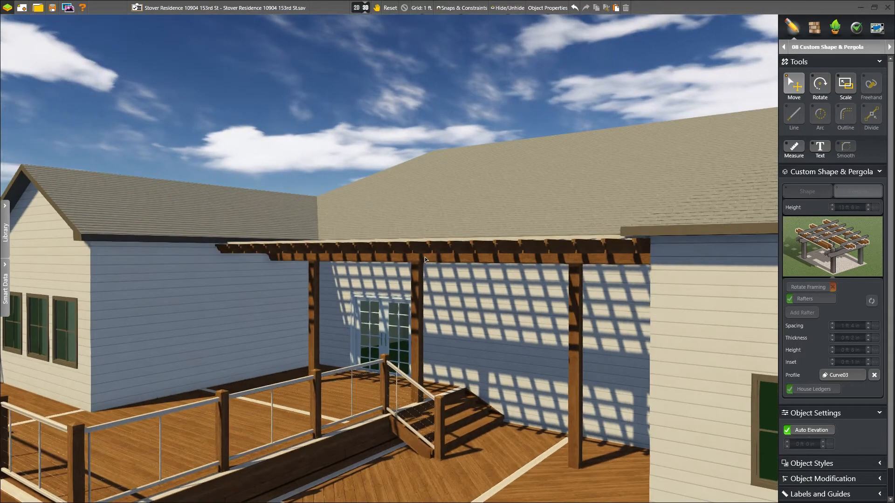
pyautogui.click(424, 256)
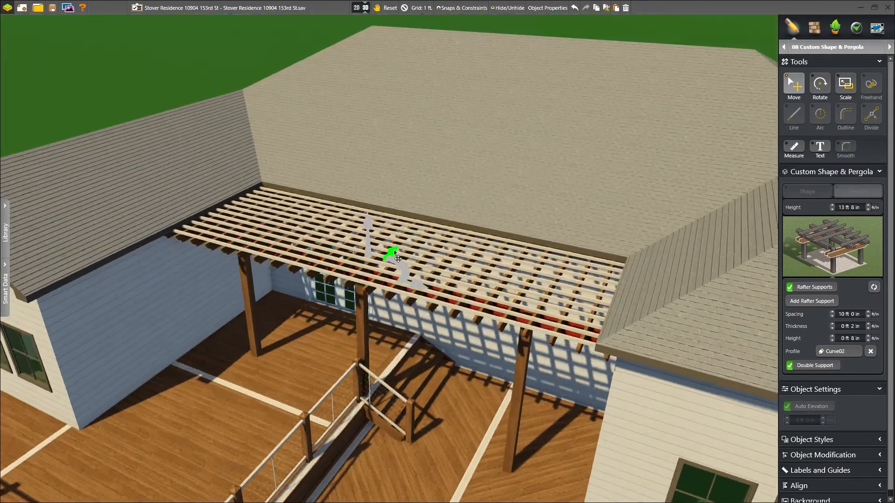
pyautogui.moveTo(394, 252); pyautogui.dragTo(390, 256)
pyautogui.moveTo(400, 299); pyautogui.dragTo(524, 315, button='middle')
pyautogui.click(554, 306)
pyautogui.click(516, 270)
pyautogui.scroll(5, 531, 280)
pyautogui.moveTo(538, 245); pyautogui.dragTo(598, 259, button='middle')
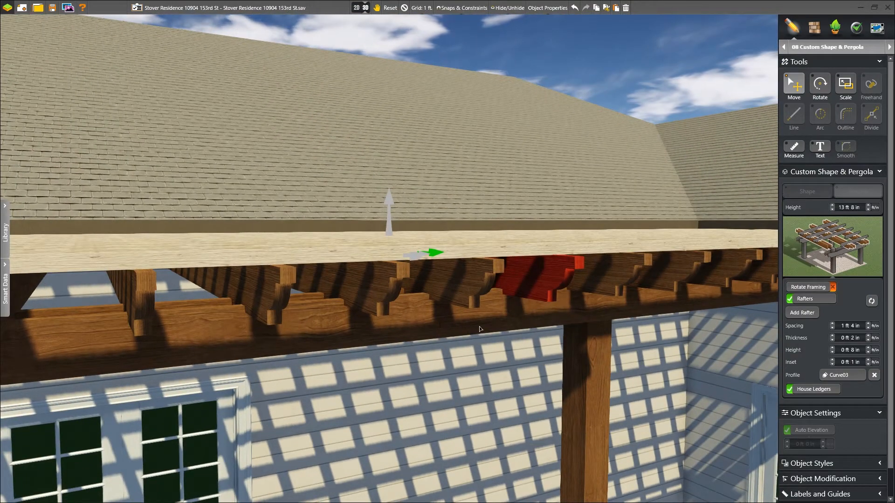
# Step: Apply a red-orange paver from the Materials library to the patio and adjust it to a tan shade
pyautogui.click(814, 27)
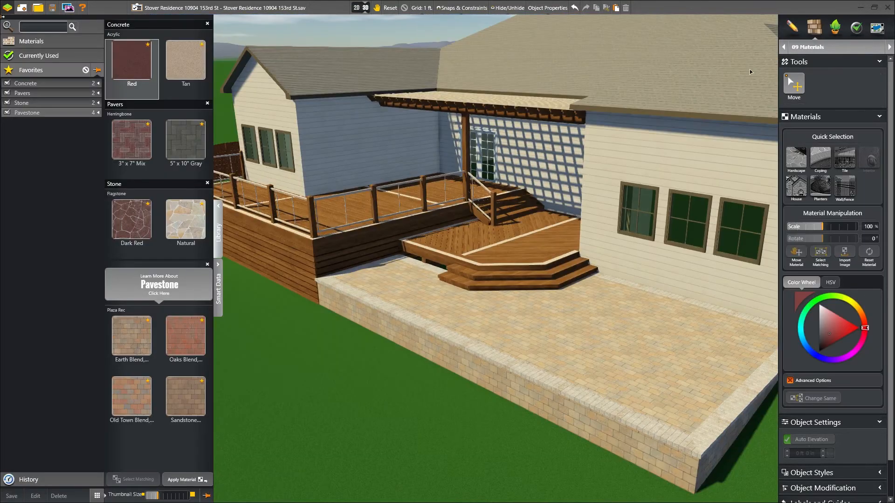
pyautogui.click(516, 317)
pyautogui.scroll(6, 527, 303)
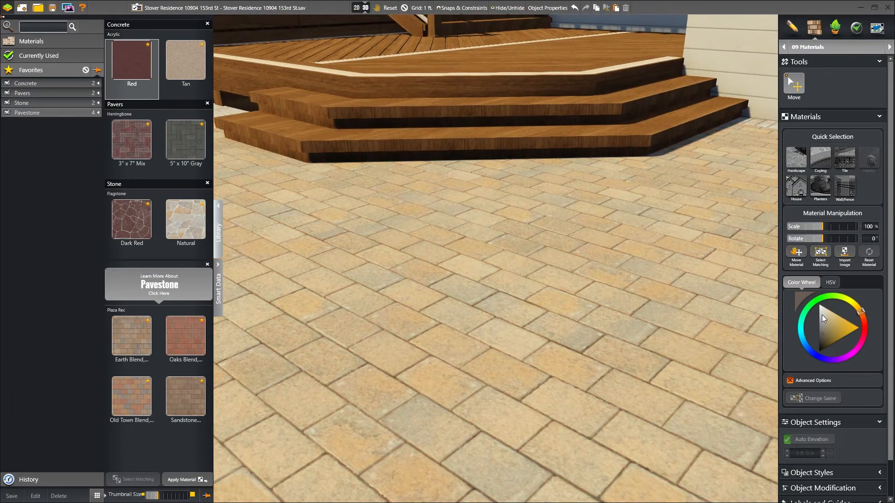
pyautogui.click(821, 315)
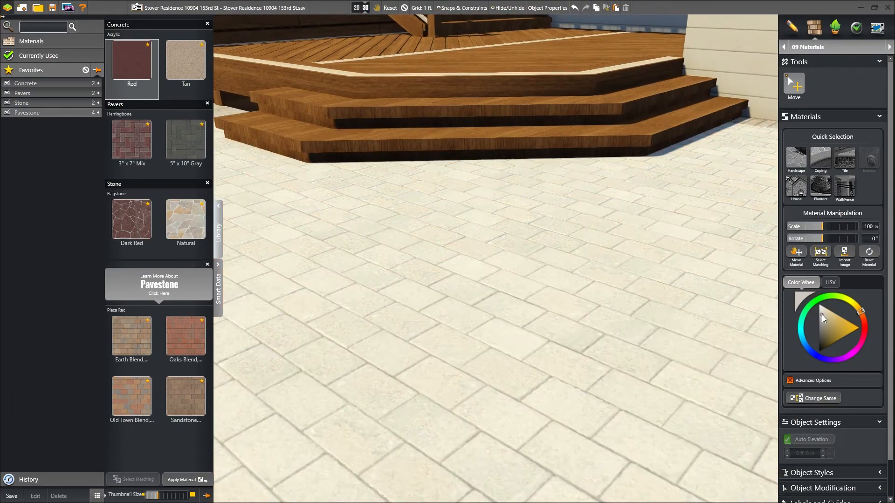
pyautogui.moveTo(821, 323); pyautogui.dragTo(821, 334)
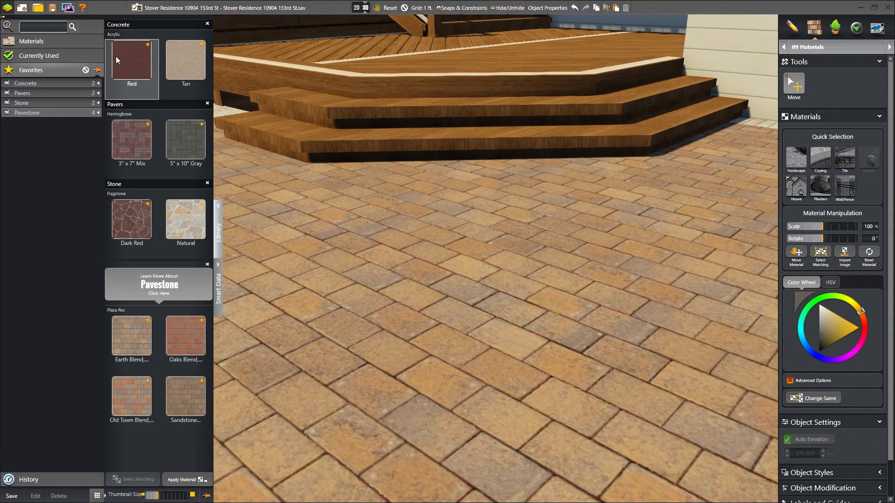
# Step: Try Red and Tan concrete, 3"x7" Mix herringbone, 5"x10" Gray pavers, and Dark Red and Natural flagstone
pyautogui.click(135, 60)
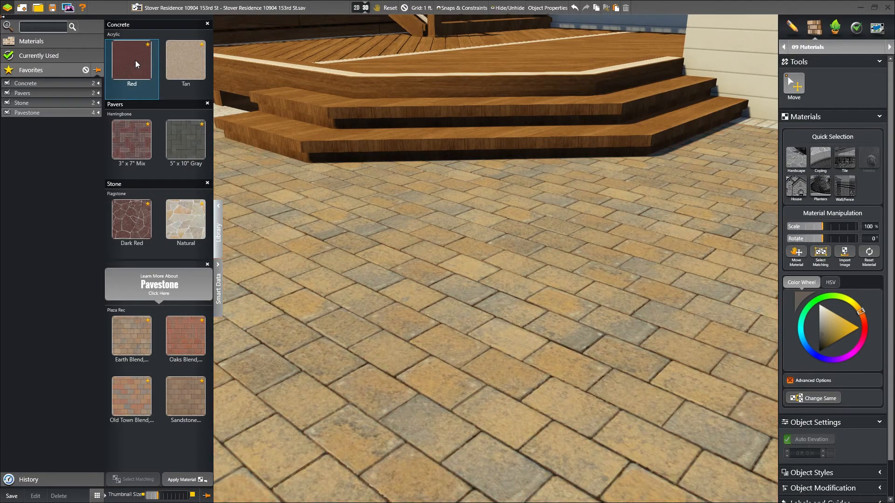
pyautogui.click(186, 60)
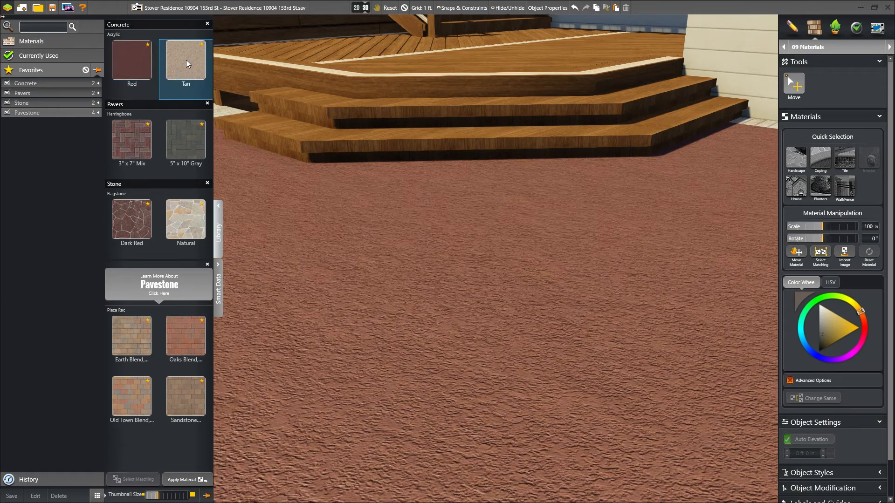
pyautogui.click(130, 140)
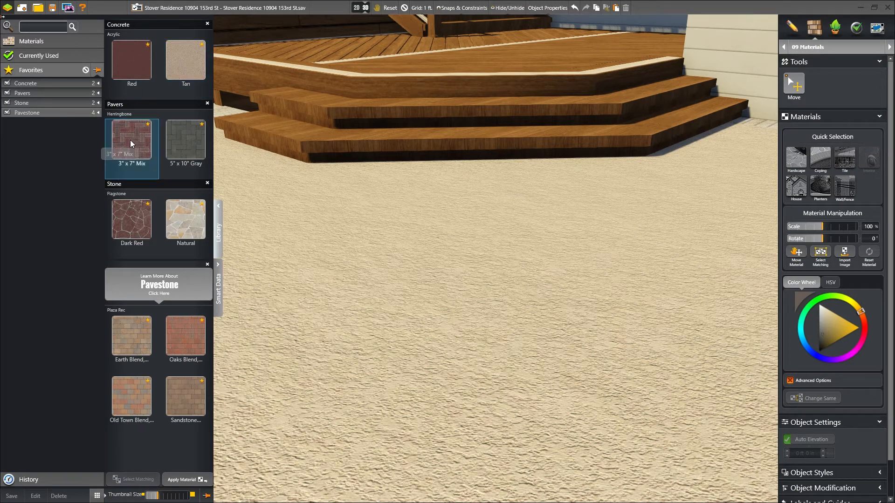
pyautogui.click(179, 138)
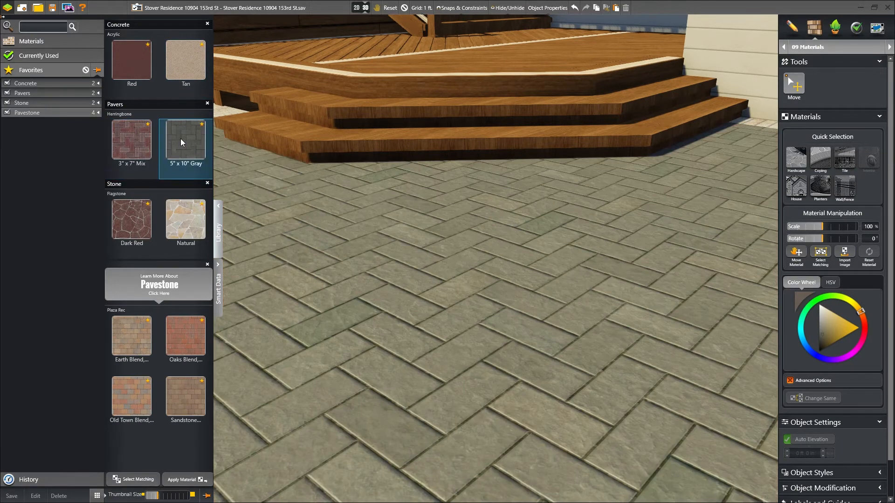
pyautogui.click(127, 223)
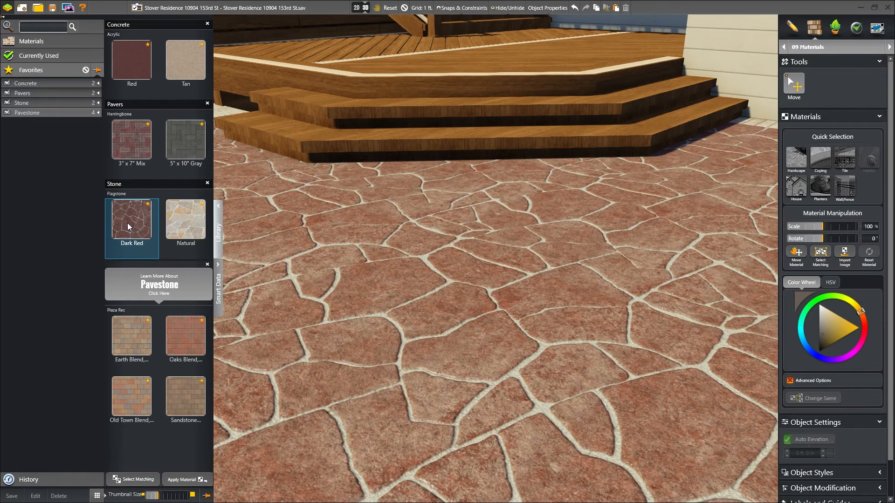
pyautogui.click(182, 220)
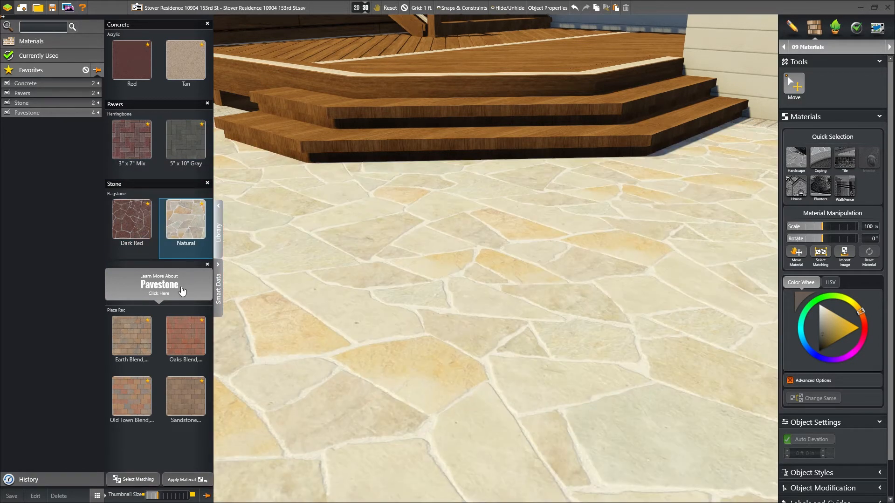
# Step: Compare the sandstone, Old Town and Oaks blends, settling on Earth Blend pavers for the patio
pyautogui.click(179, 388)
pyautogui.click(125, 395)
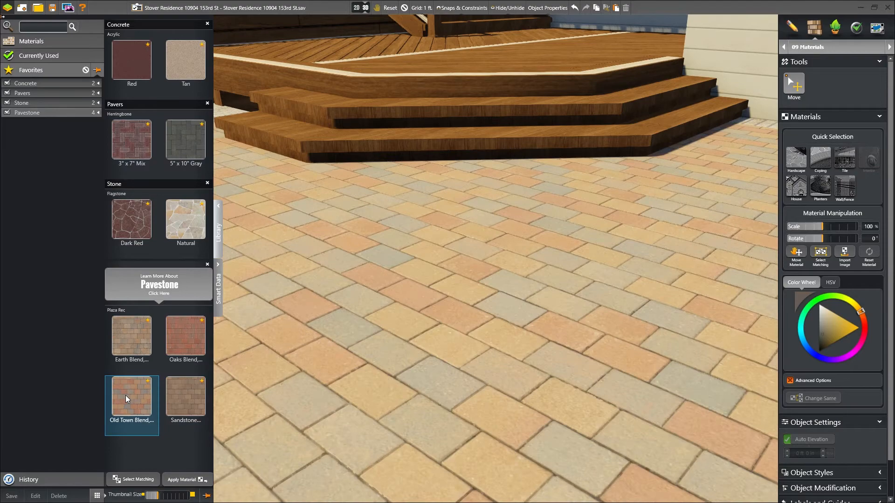
pyautogui.click(186, 335)
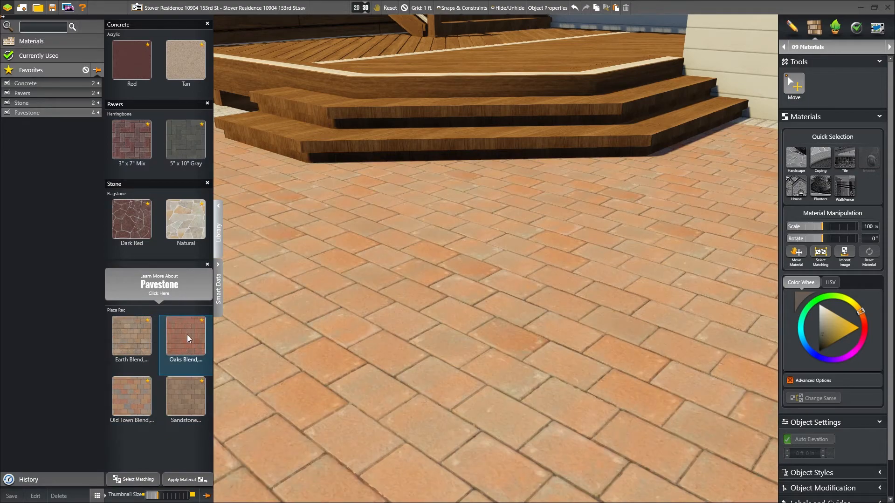
pyautogui.click(125, 331)
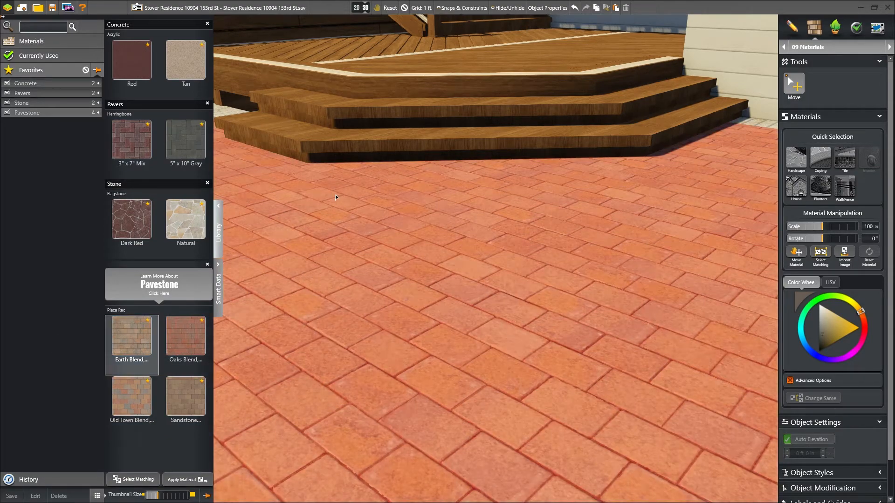
pyautogui.scroll(-7, 337, 205)
pyautogui.click(406, 314)
pyautogui.moveTo(405, 314); pyautogui.dragTo(459, 254, button='right')
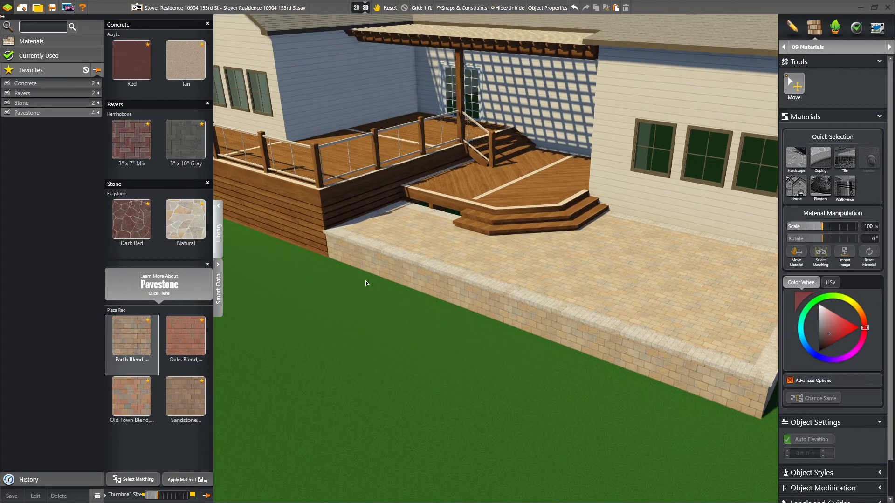
# Step: Show the Smart Data quantities for the decks and patio, then switch to Plants & Trees
pyautogui.click(218, 265)
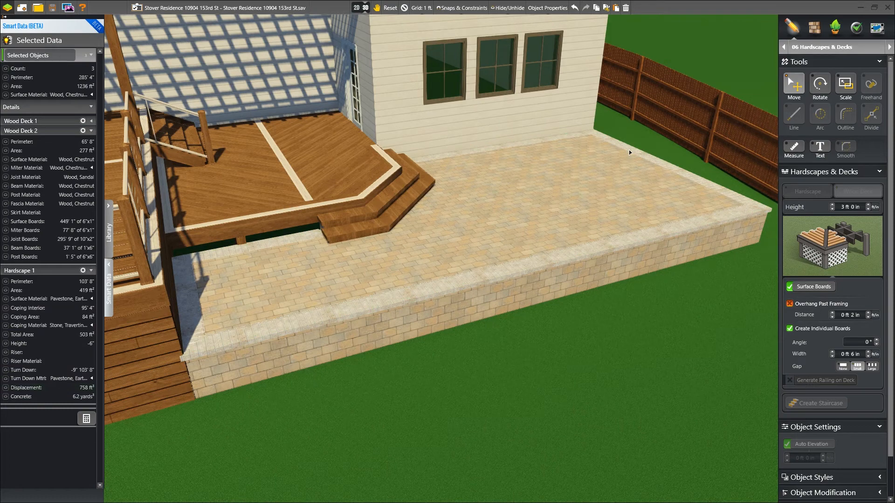
pyautogui.click(834, 27)
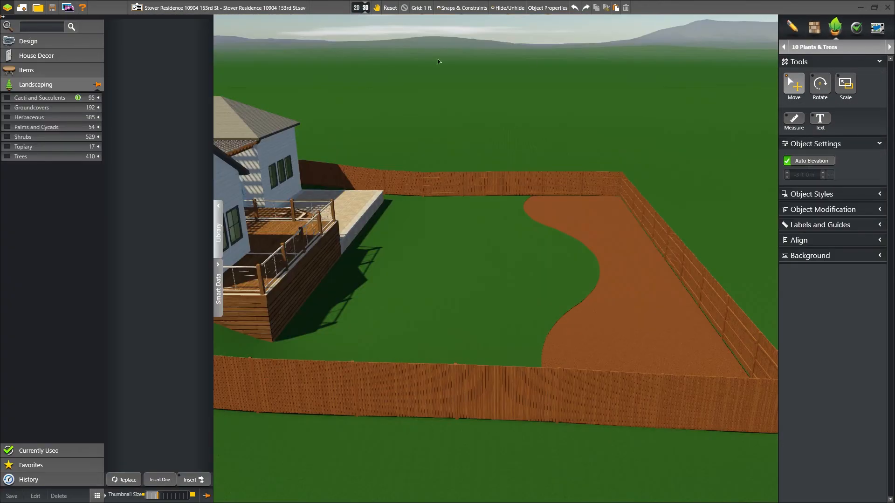
# Step: Search the plant library for 'iris' and choose Bicolor Iris, framing the curved mulch bed
pyautogui.click(61, 26)
pyautogui.write('ir')
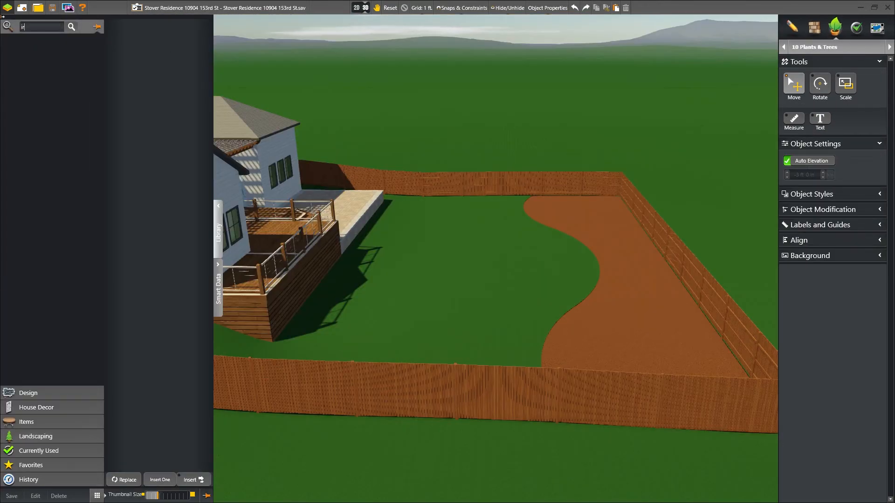
pyautogui.write('is')
pyautogui.moveTo(523, 233); pyautogui.dragTo(556, 262, button='right')
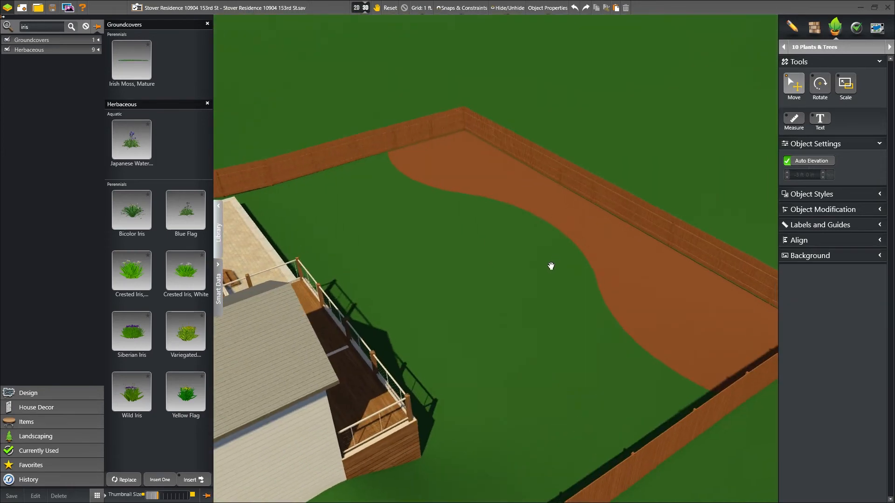
pyautogui.moveTo(556, 261); pyautogui.dragTo(523, 273, button='middle')
pyautogui.scroll(4, 523, 274)
pyautogui.moveTo(538, 154); pyautogui.dragTo(416, 224, button='middle')
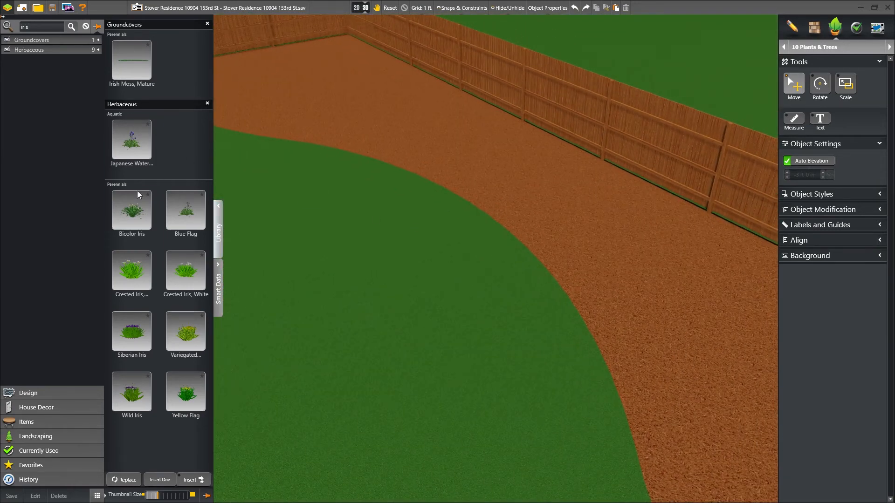
pyautogui.click(131, 209)
# Step: Plant a row of Bicolor Iris along the curved mulch bed's front edge
pyautogui.click(190, 480)
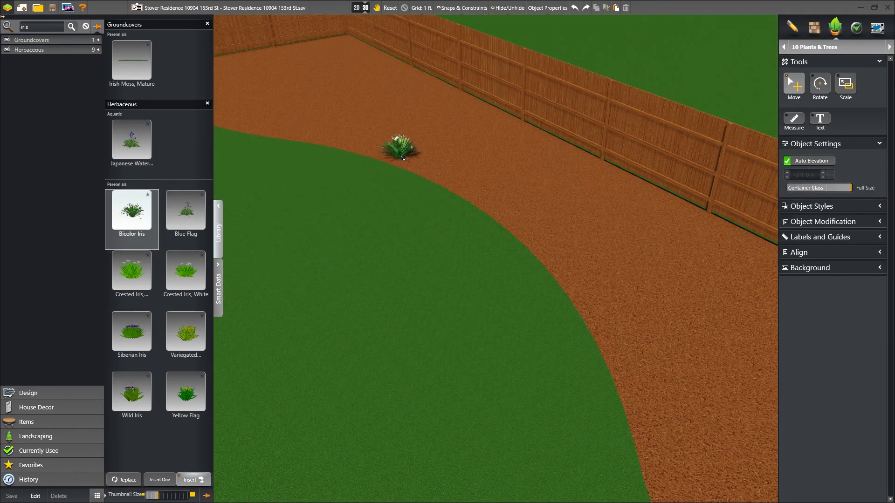
pyautogui.click(421, 166)
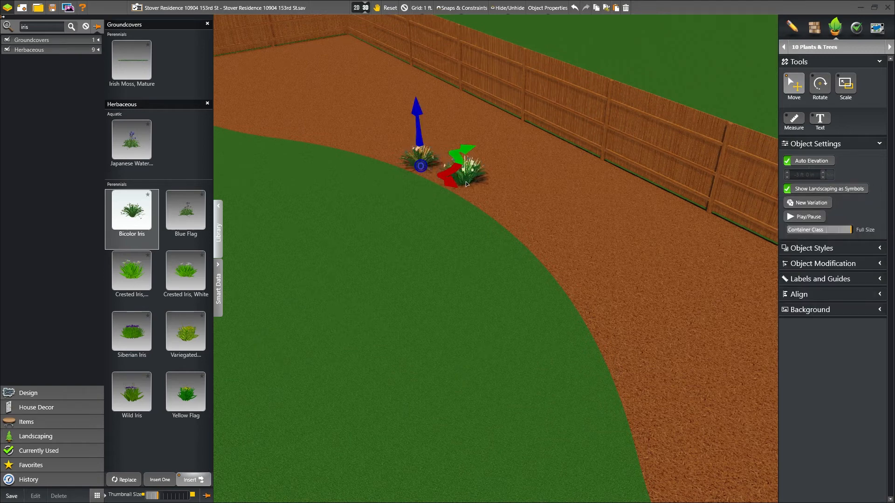
pyautogui.click(466, 183)
pyautogui.click(509, 207)
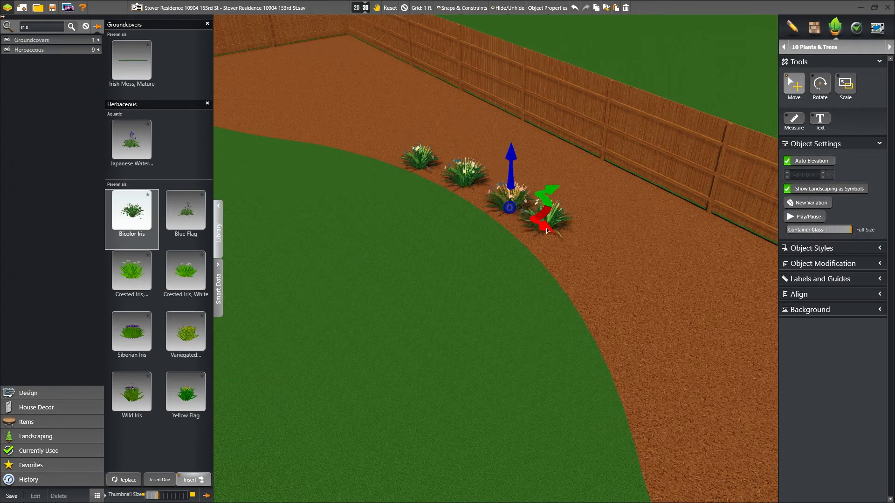
pyautogui.click(551, 232)
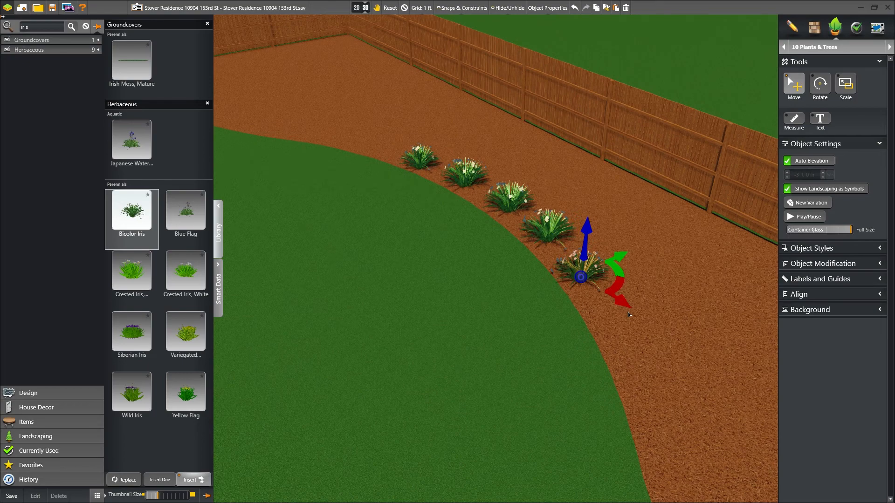
pyautogui.press('space')
# Step: Give the last planted iris a new variation, then deselect it
pyautogui.moveTo(594, 310); pyautogui.dragTo(496, 303, button='right')
pyautogui.scroll(5, 541, 240)
pyautogui.moveTo(541, 239); pyautogui.dragTo(505, 155, button='middle')
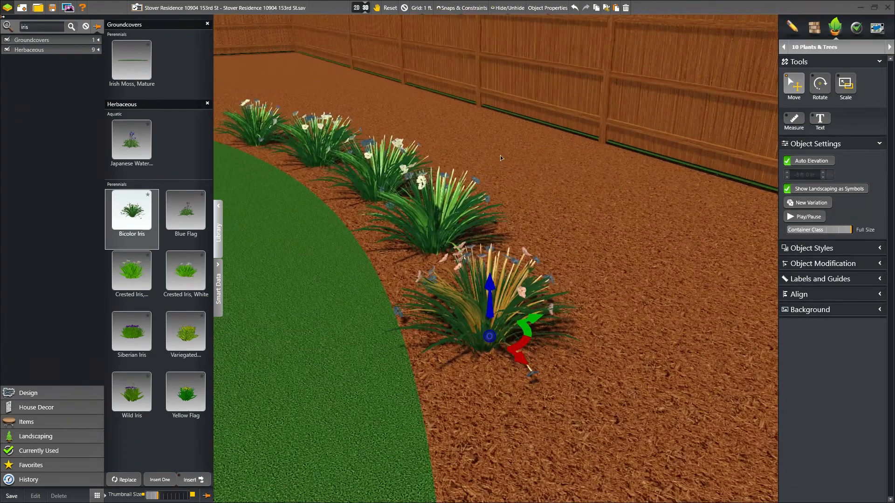
pyautogui.click(810, 204)
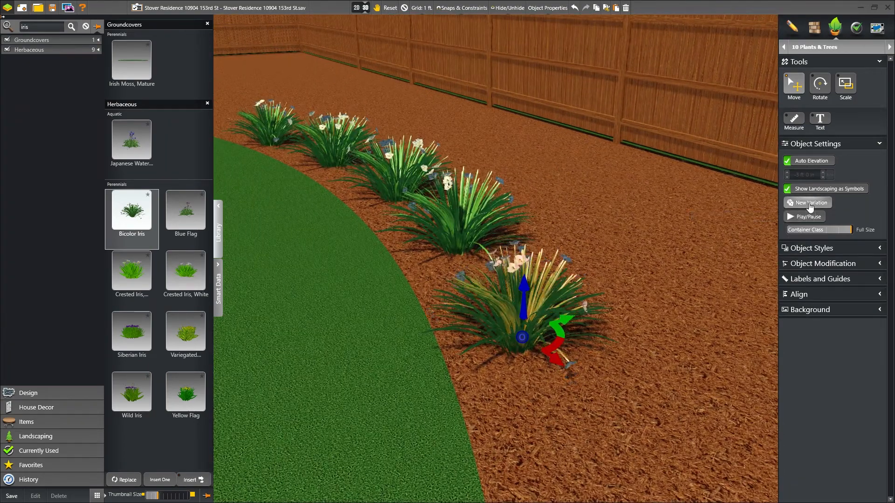
pyautogui.click(810, 203)
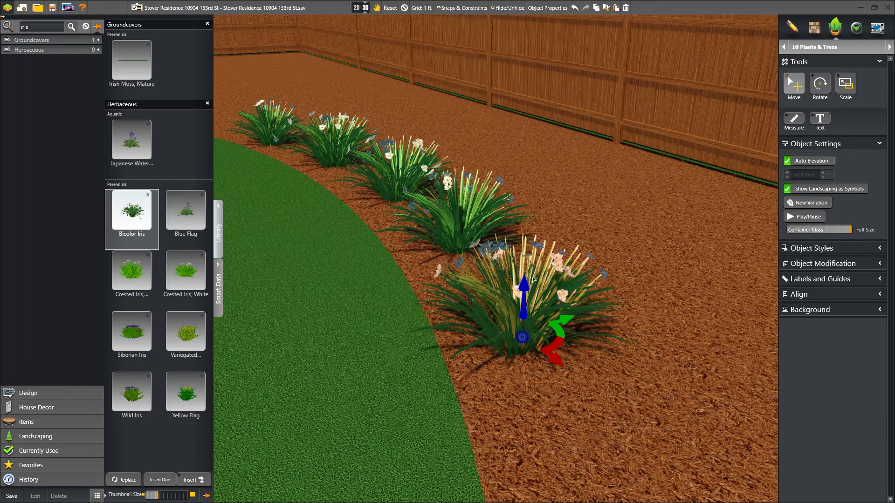
pyautogui.press('space')
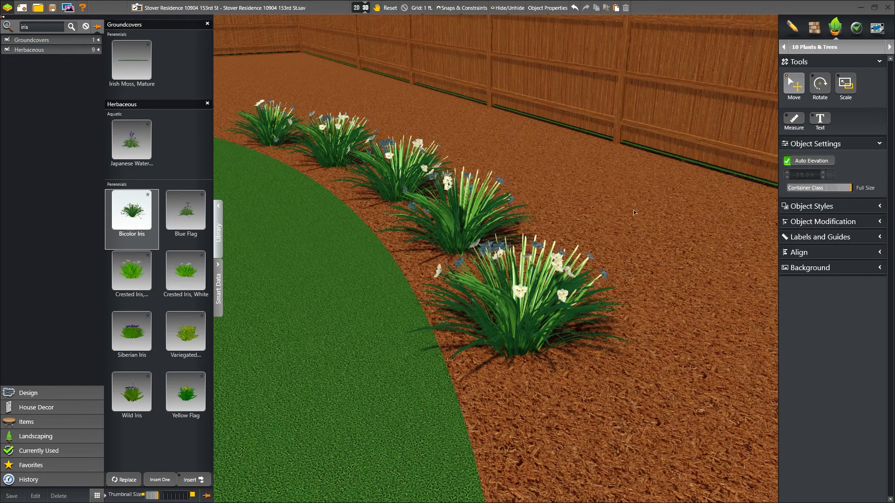
# Step: Show My Templates under Yard Accessories and place the Raised Planter template beside the deck
pyautogui.click(889, 46)
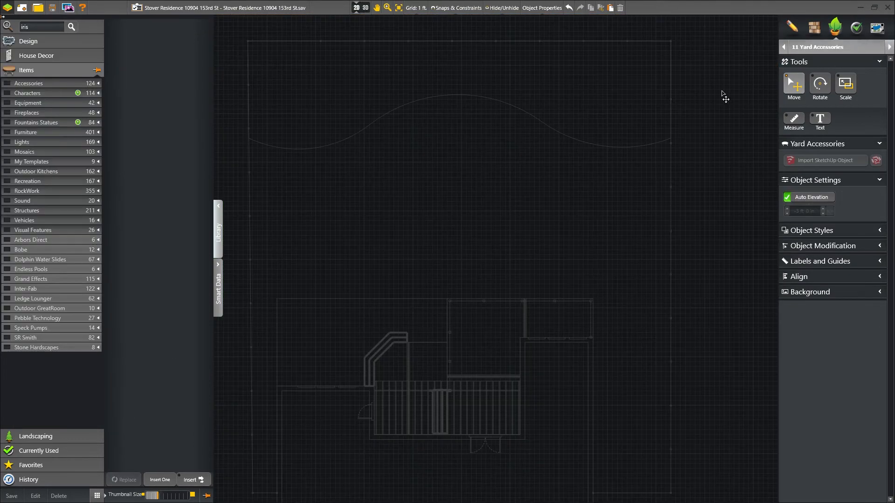
pyautogui.click(7, 162)
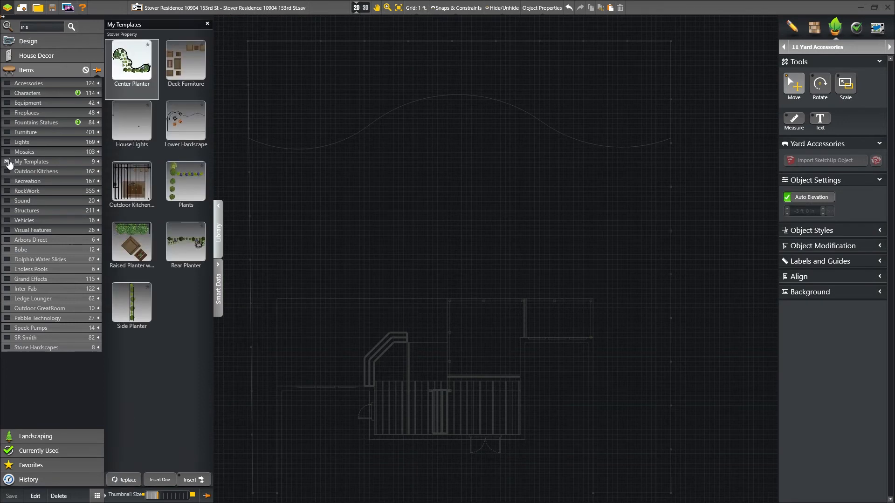
pyautogui.click(131, 242)
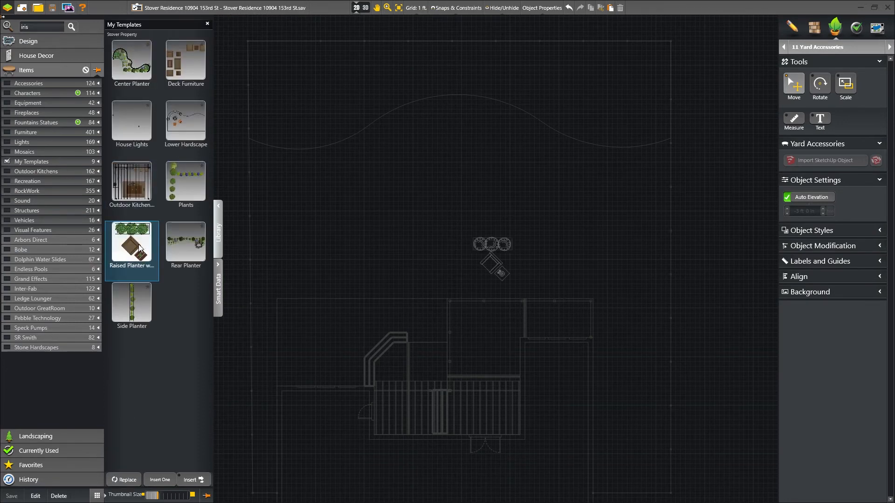
pyautogui.click(445, 364)
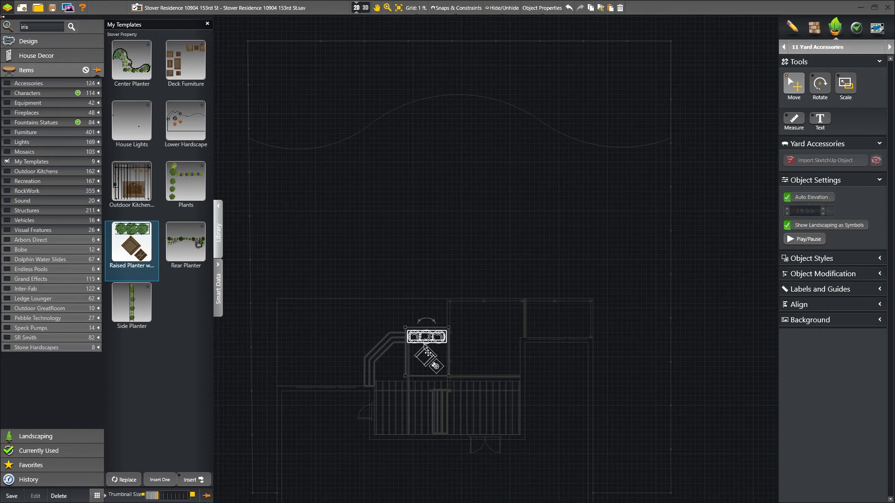
# Step: Place the Deck Furniture and Plants templates, then open the page layout sheet
pyautogui.click(186, 60)
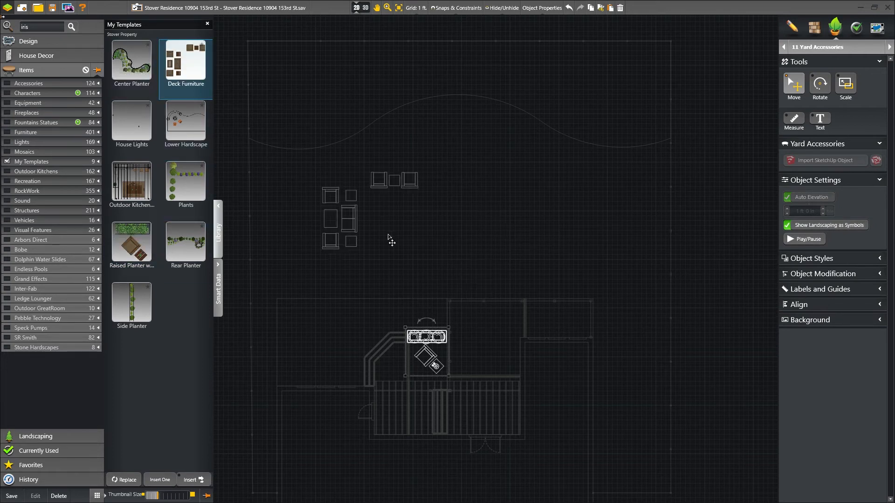
pyautogui.click(515, 356)
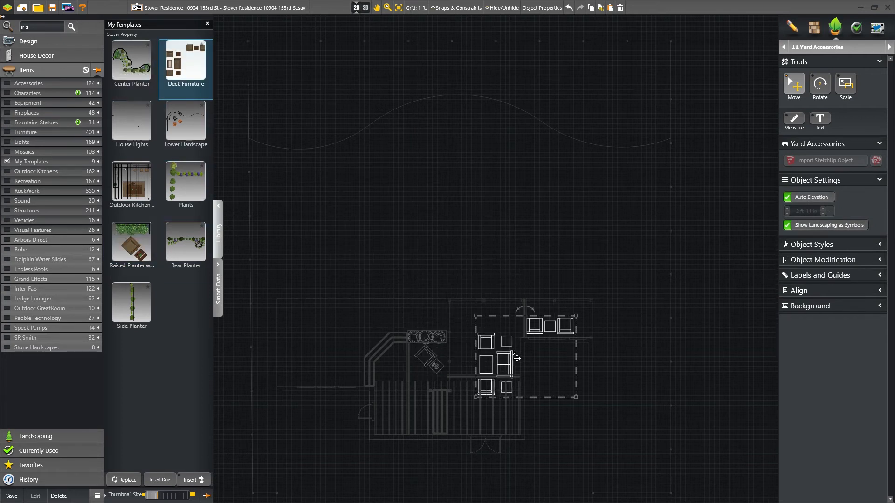
pyautogui.click(185, 182)
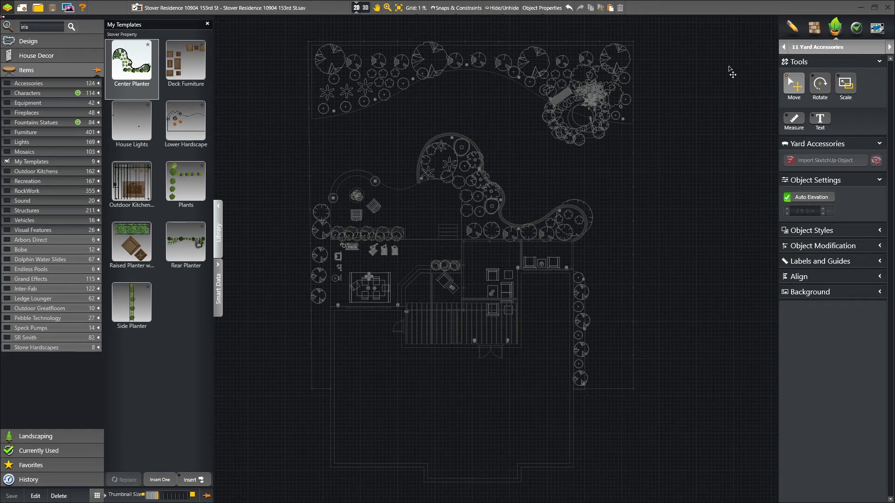
pyautogui.click(876, 28)
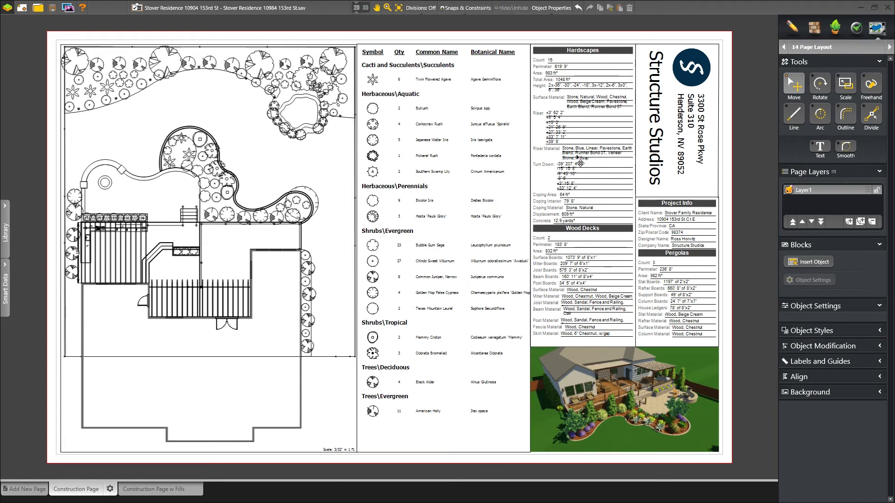
# Step: Rotate the sheet's 3D render to a new angle and switch to the Construction Page w Fills sheet
pyautogui.click(611, 403)
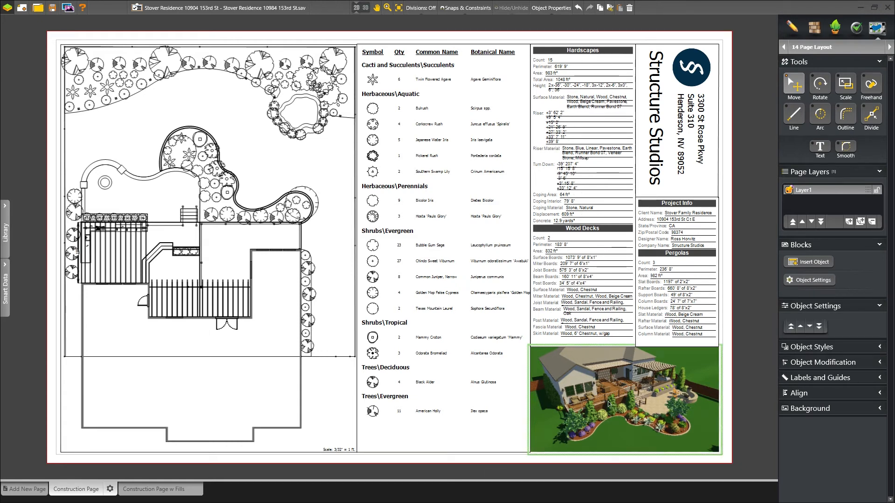
pyautogui.moveTo(617, 401)
pyautogui.mouseDown(button='right')
pyautogui.moveTo(595, 404)
pyautogui.moveTo(604, 401)
pyautogui.mouseUp(button='right')
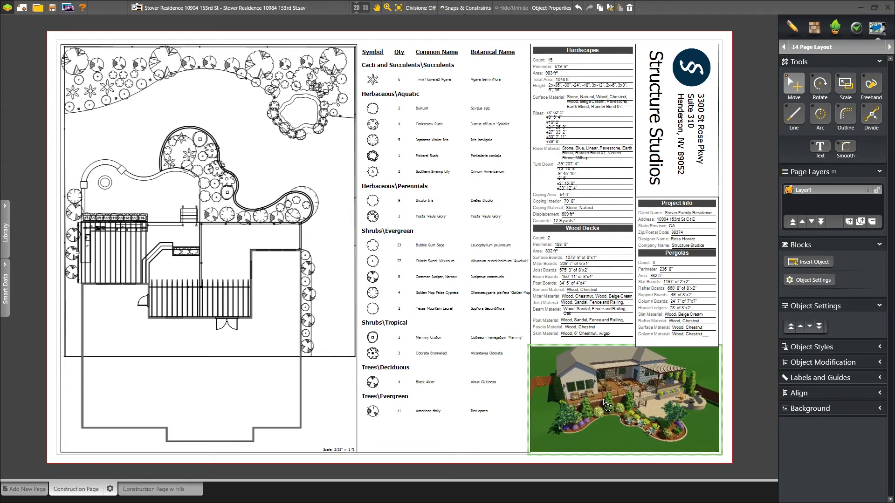
pyautogui.click(157, 491)
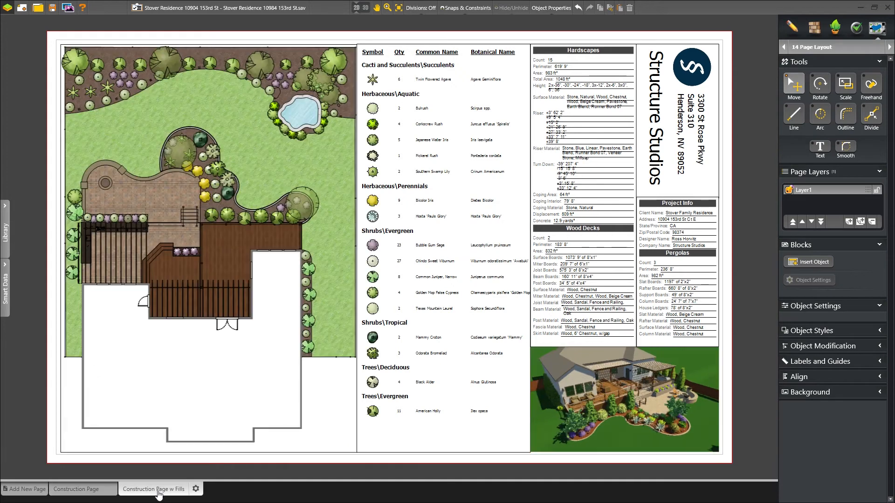